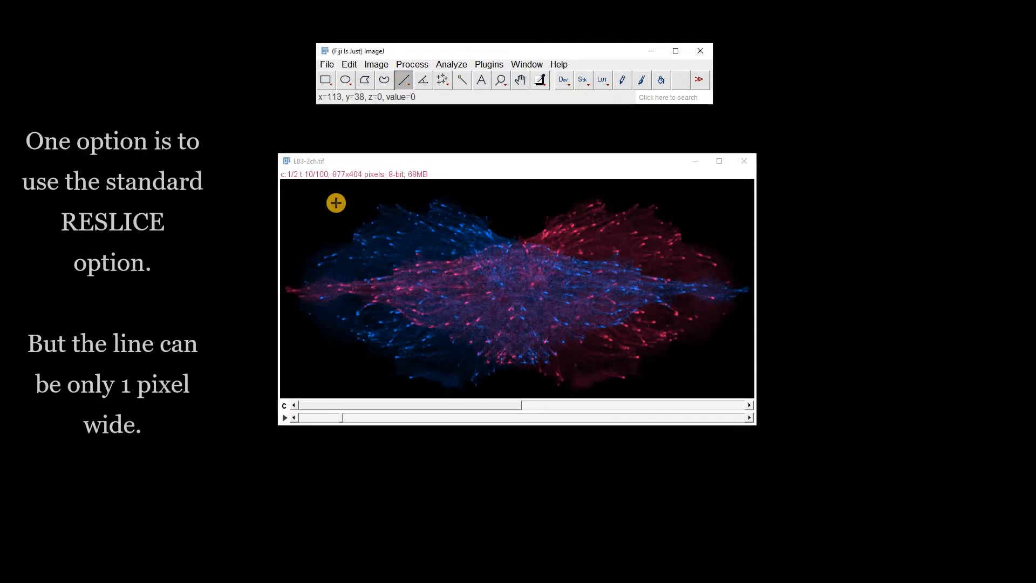
Draw a diagonal straight line about 767 pixels long across the EB3-2ch.tif cell and reslice the stack along it with 1.000 pixel output spacing
{"action": "mouse_move", "coordinate": [332, 204]}
{"action": "left_mouse_down"}
{"action": "mouse_move", "coordinate": [578, 268]}
{"action": "mouse_move", "coordinate": [707, 366]}
{"action": "left_mouse_up"}
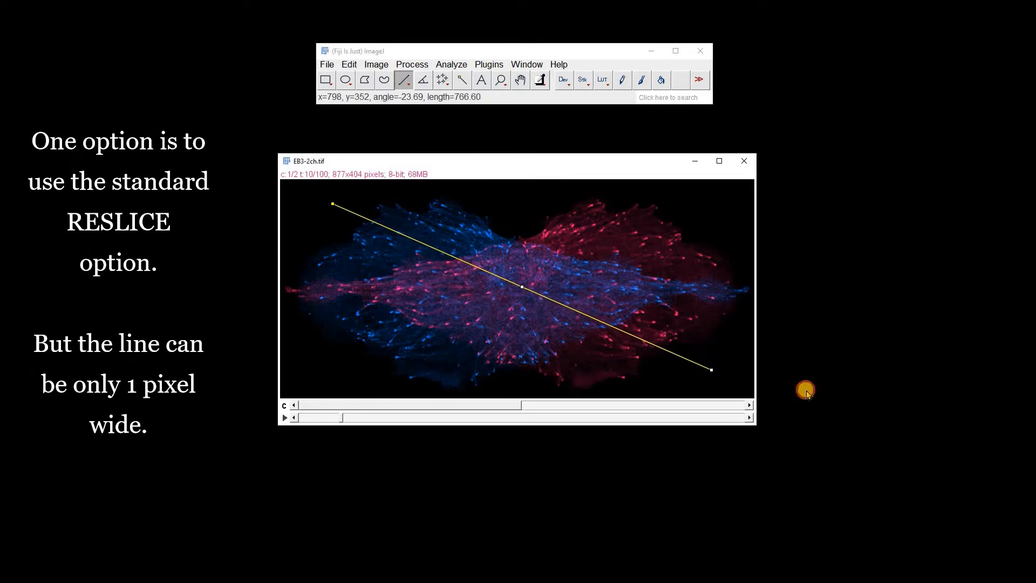
{"action": "left_click", "coordinate": [376, 65]}
{"action": "mouse_move", "coordinate": [409, 163]}
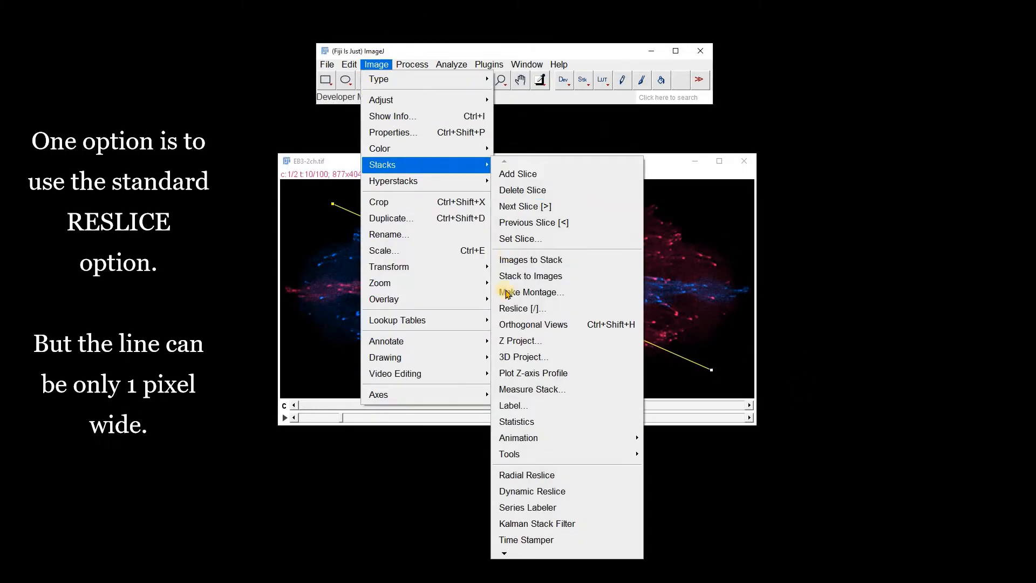
{"action": "left_click", "coordinate": [509, 308]}
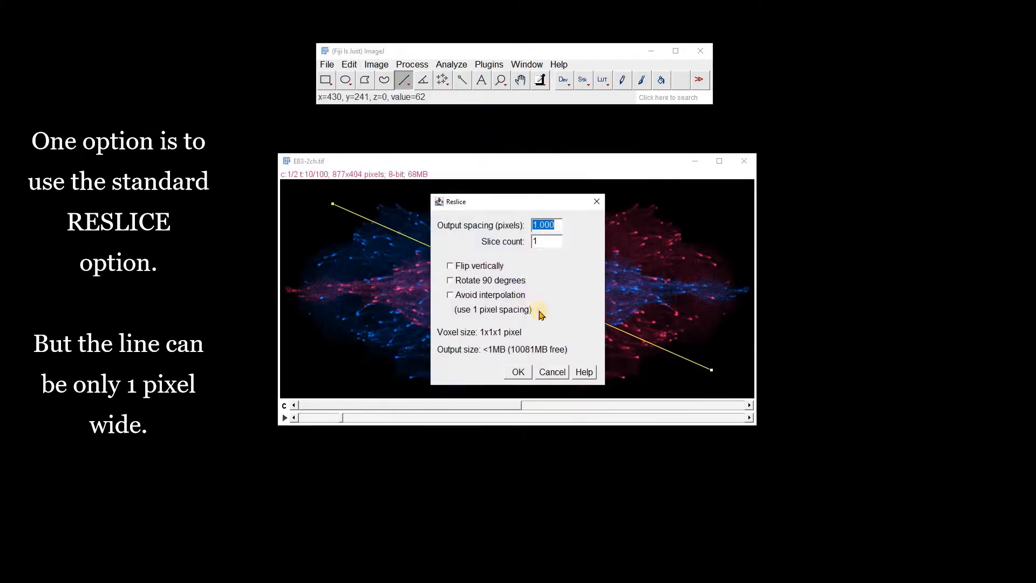
{"action": "left_click", "coordinate": [519, 371]}
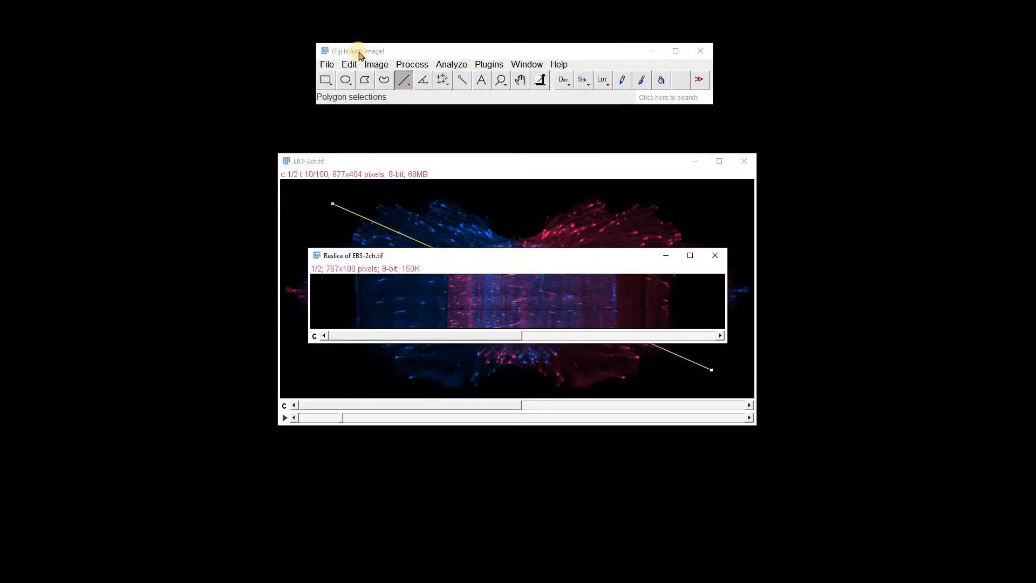
Auto-adjust the color balance of channels 1 and 2 in the reslice, and place its window below the movie
{"action": "left_click", "coordinate": [376, 64]}
{"action": "mouse_move", "coordinate": [426, 100]}
{"action": "left_click", "coordinate": [504, 133]}
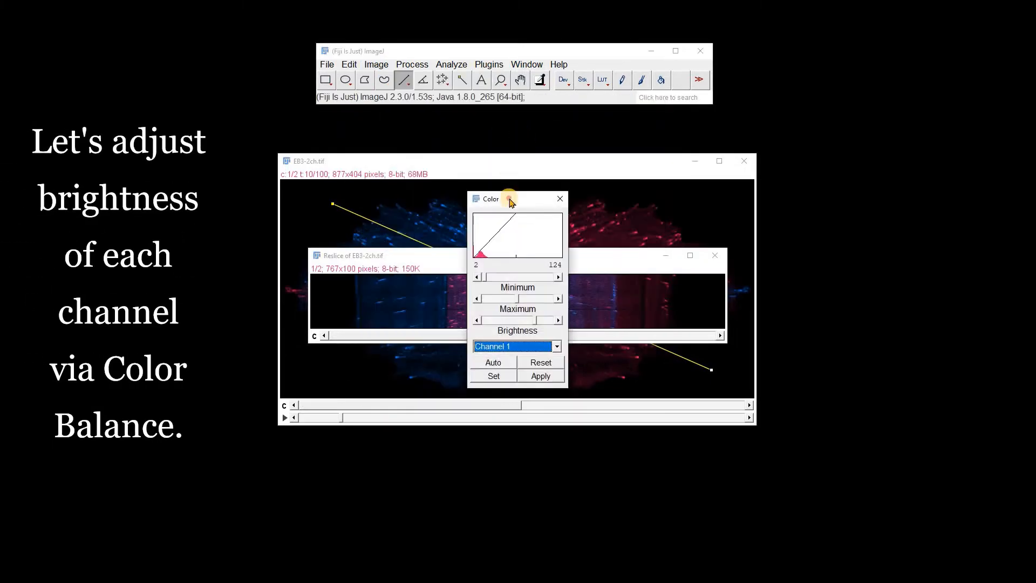
{"action": "left_click_drag", "start_coordinate": [504, 199], "coordinate": [872, 210]}
{"action": "left_click", "coordinate": [884, 371]}
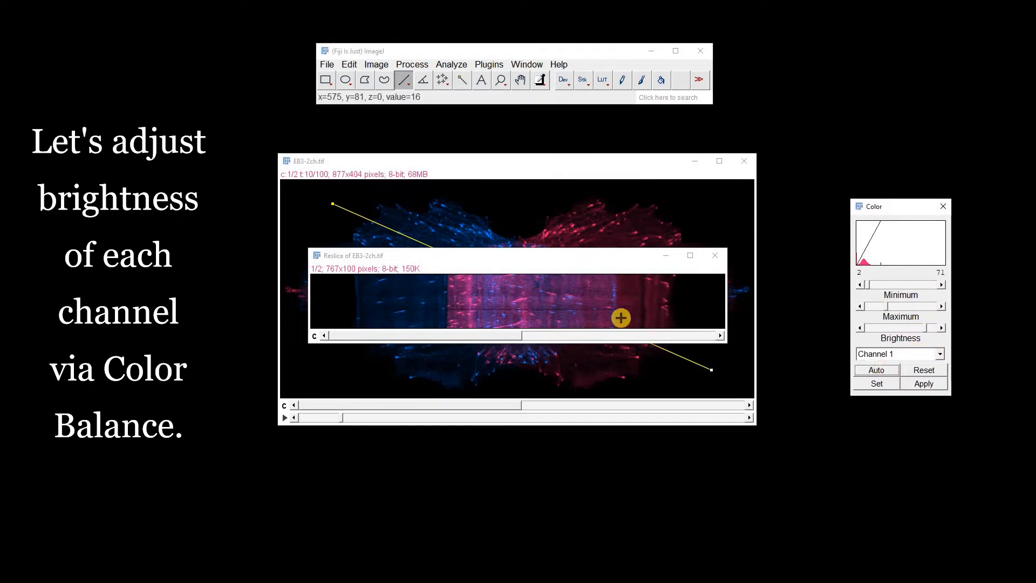
{"action": "left_click", "coordinate": [884, 358]}
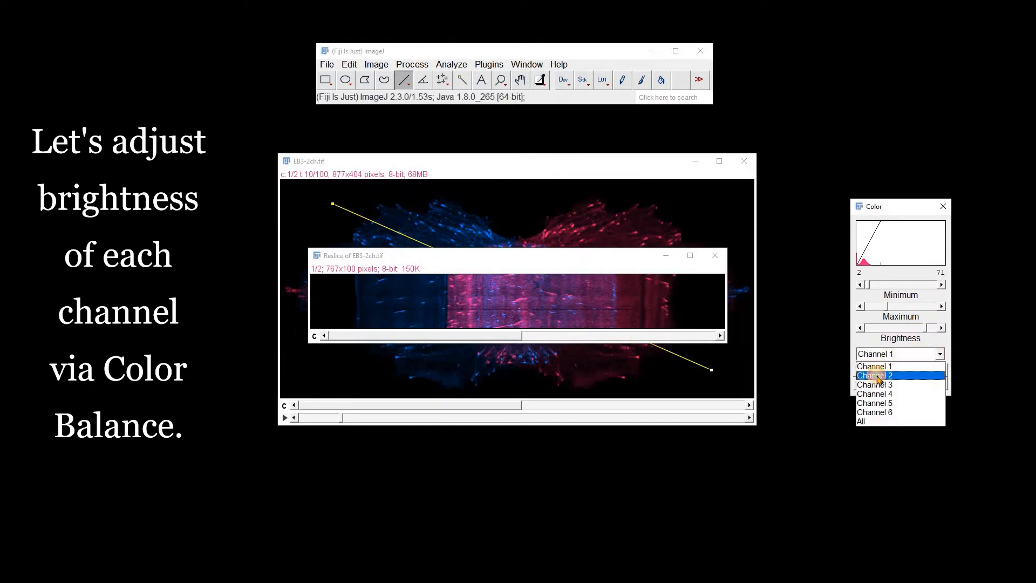
{"action": "left_click", "coordinate": [879, 371]}
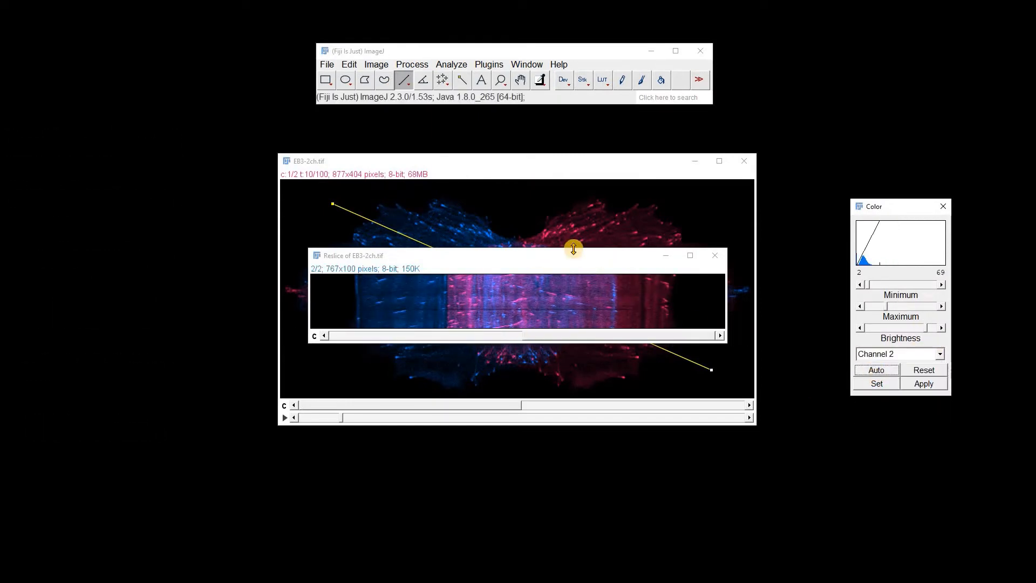
{"action": "left_click_drag", "start_coordinate": [608, 265], "coordinate": [610, 453]}
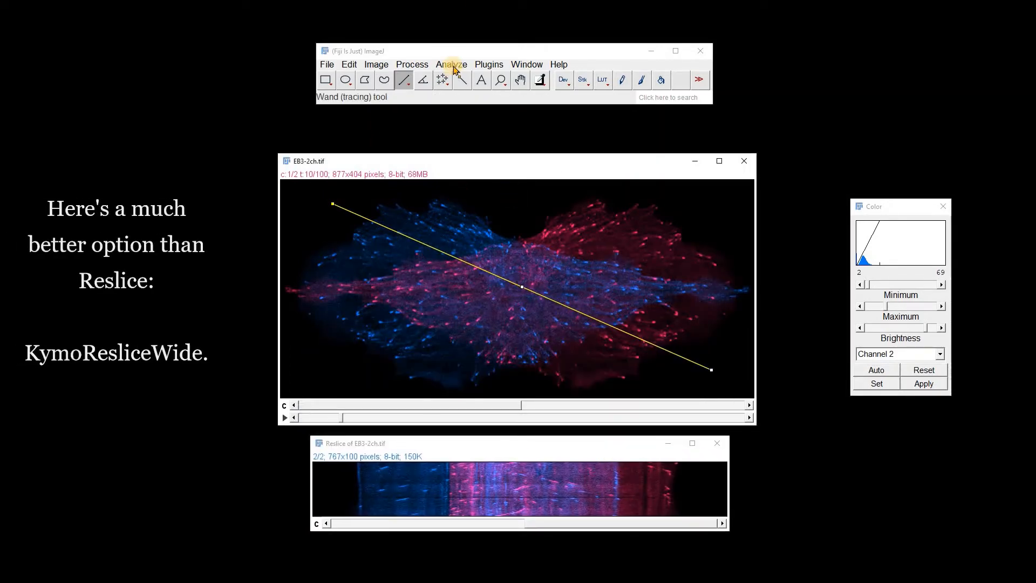
Run KymoResliceWide on the diagonal line with Maximum as the intensity value across width, leaving the other options unchecked
{"action": "left_click", "coordinate": [490, 64]}
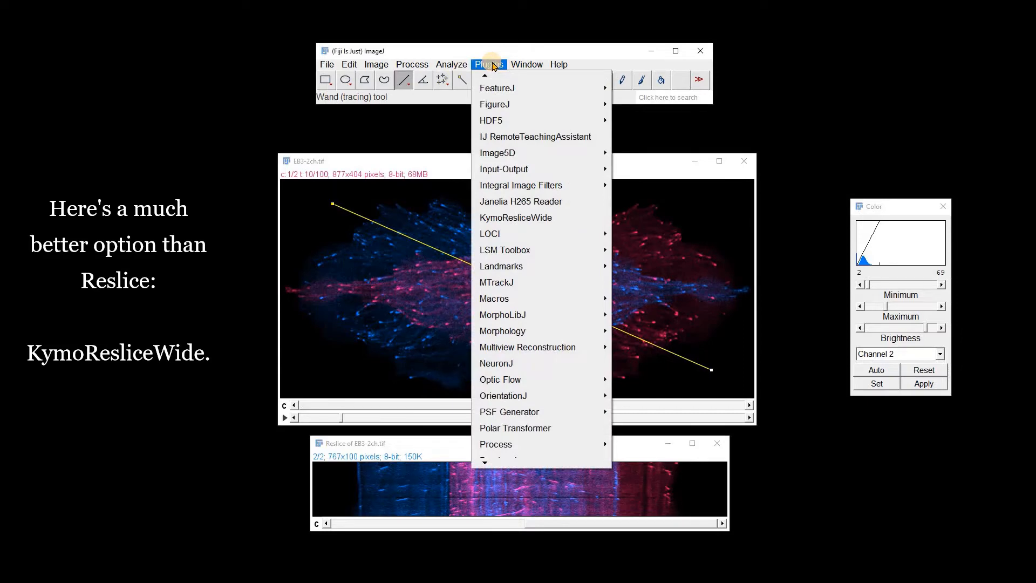
{"action": "left_click", "coordinate": [509, 218]}
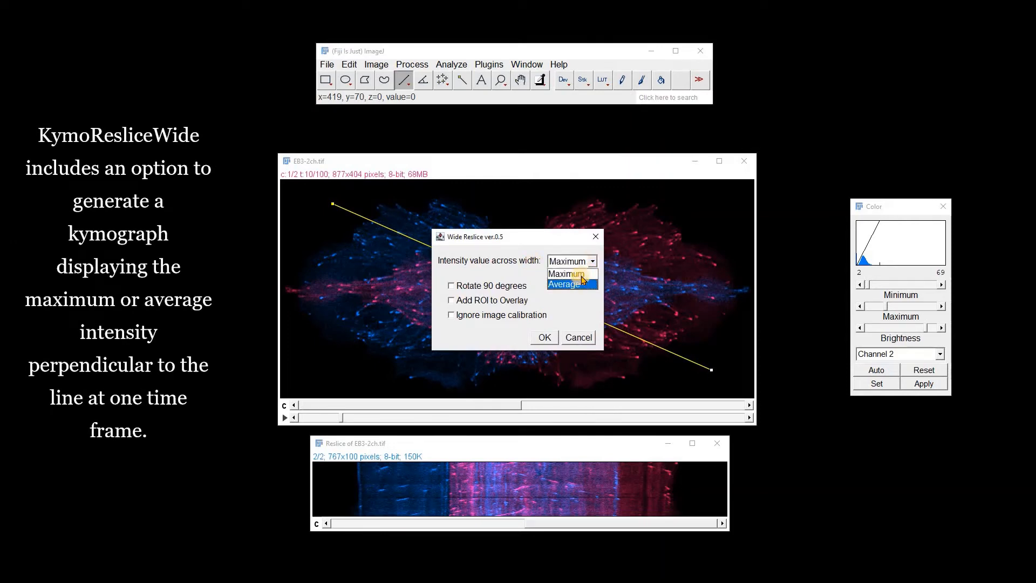
{"action": "left_click", "coordinate": [581, 275]}
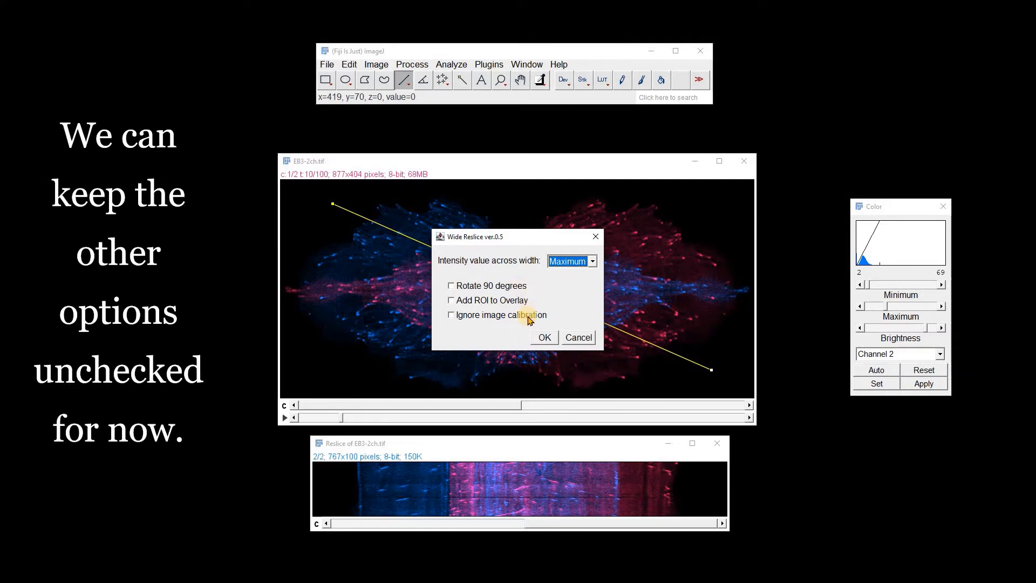
{"action": "left_click", "coordinate": [544, 338]}
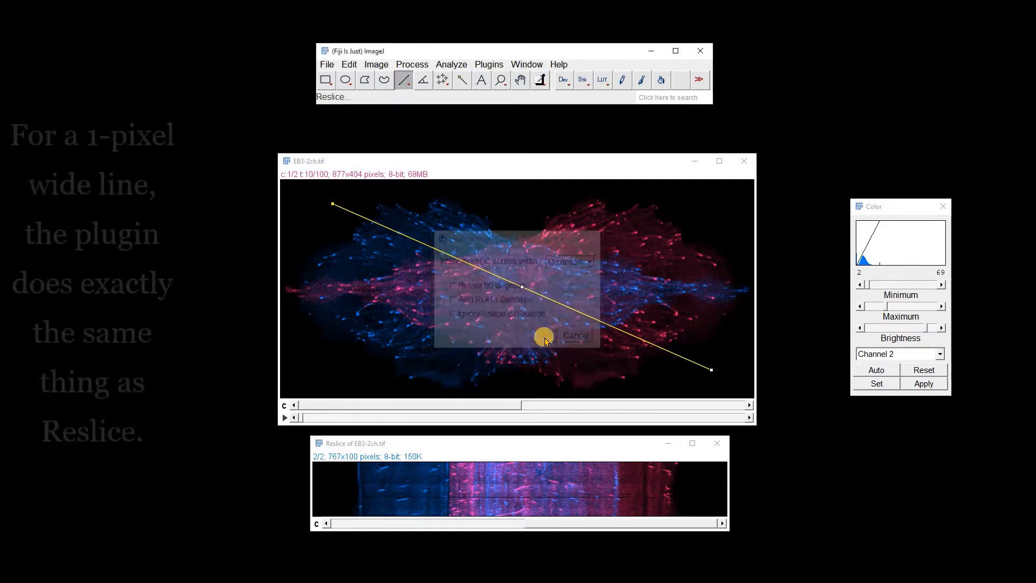
Auto-adjust the brightness of channels 1 and 2 in the KymoResliceWide kymograph
{"action": "left_click", "coordinate": [875, 370]}
{"action": "left_click", "coordinate": [651, 336]}
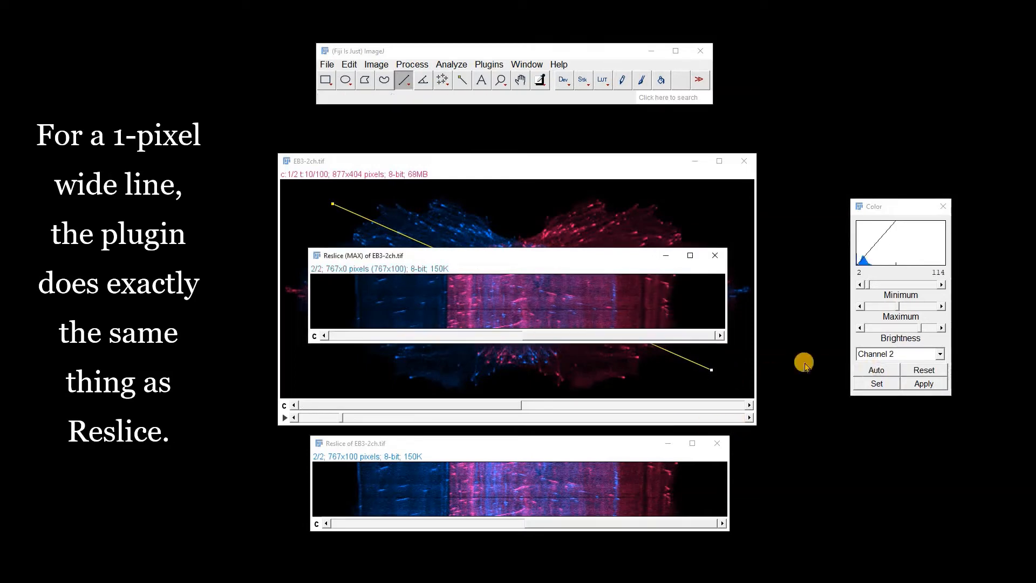
{"action": "left_click", "coordinate": [871, 371]}
Compare the Reslice kymograph with the KymoResliceWide one, close the latter, and return the Reslice window below the movie
{"action": "left_click_drag", "start_coordinate": [545, 446], "coordinate": [543, 362]}
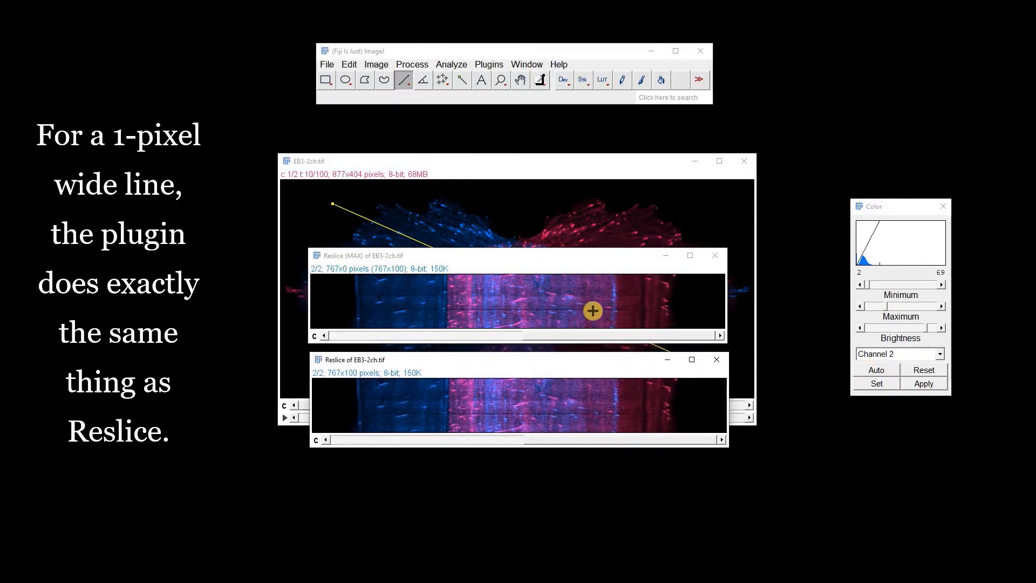
{"action": "left_click", "coordinate": [715, 255]}
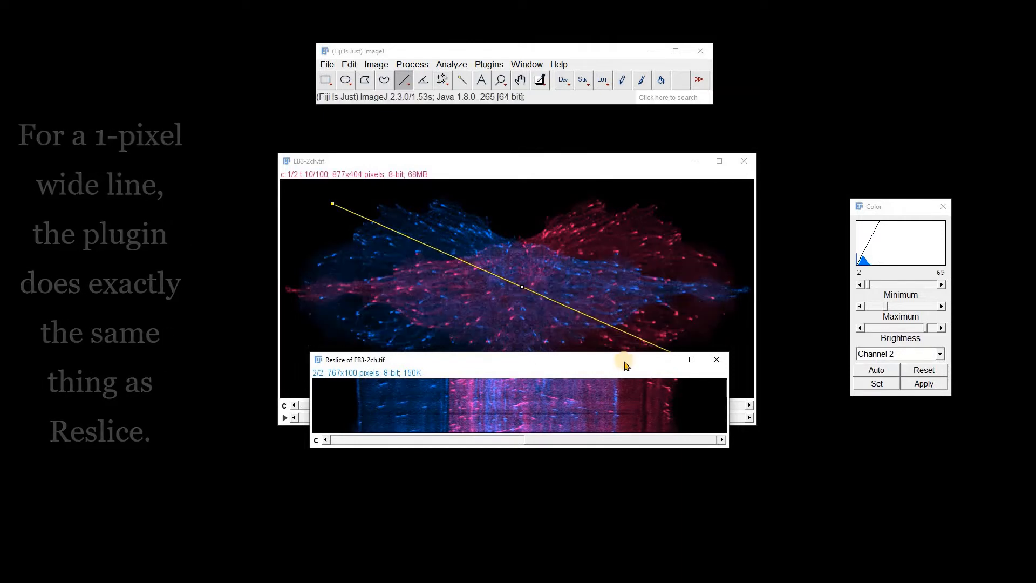
{"action": "left_click_drag", "start_coordinate": [624, 362], "coordinate": [626, 447]}
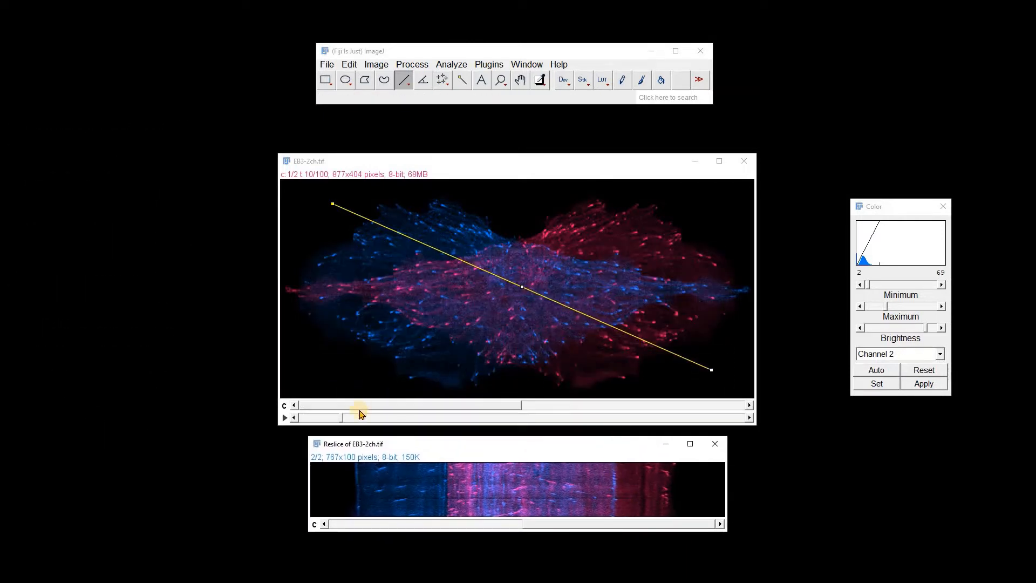
Set the diagonal line's width to 50 pixels and briefly play the movie to examine the movement beneath the widened line
{"action": "left_click_drag", "start_coordinate": [361, 414], "coordinate": [401, 414]}
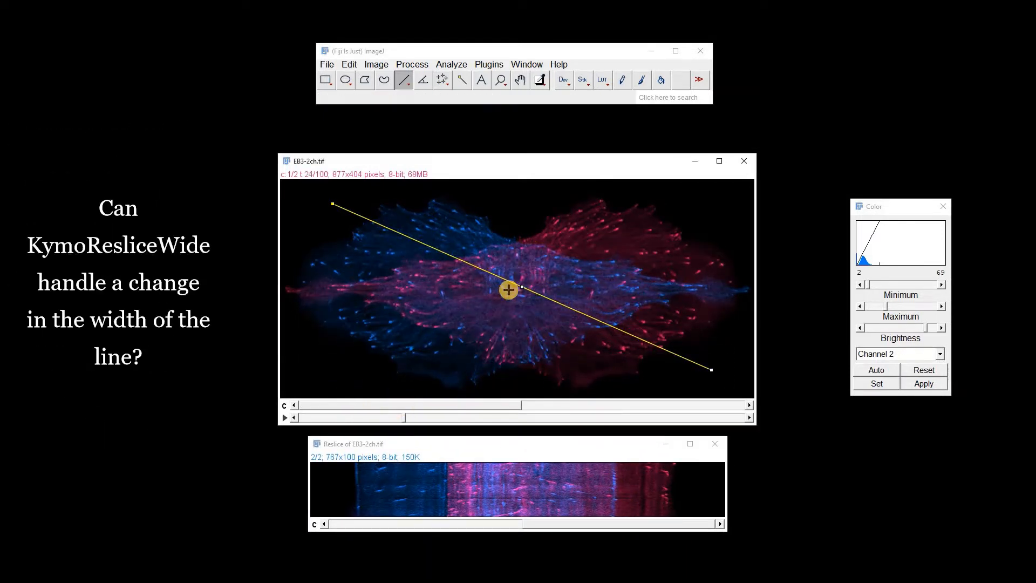
{"action": "double_click", "coordinate": [403, 80]}
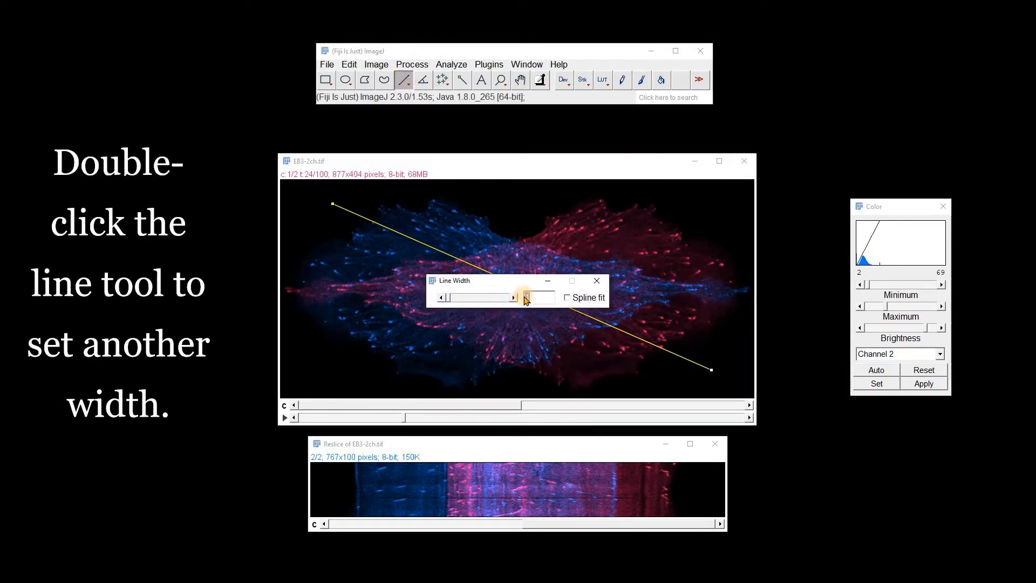
{"action": "type", "text": "50"}
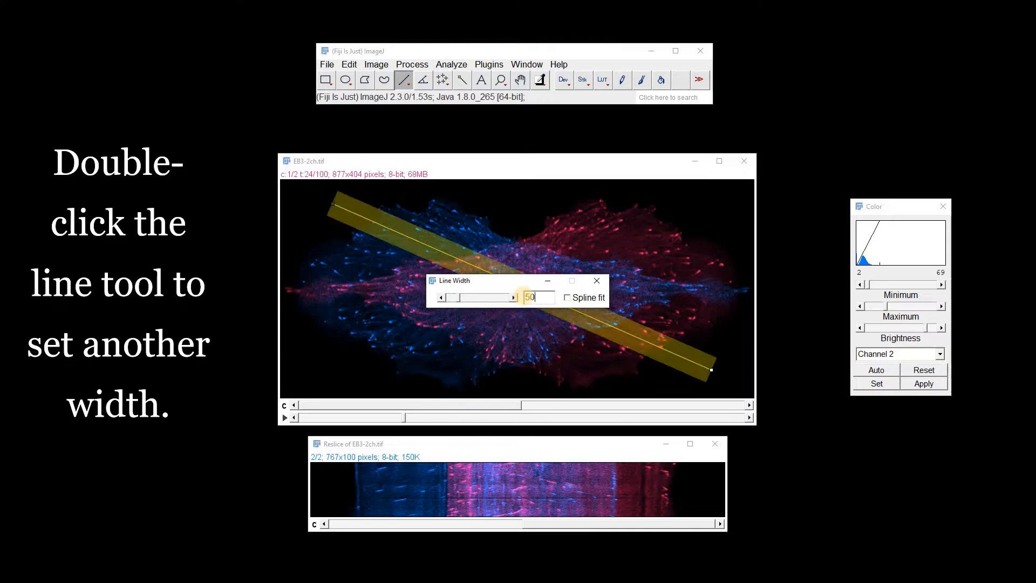
{"action": "left_click", "coordinate": [597, 281]}
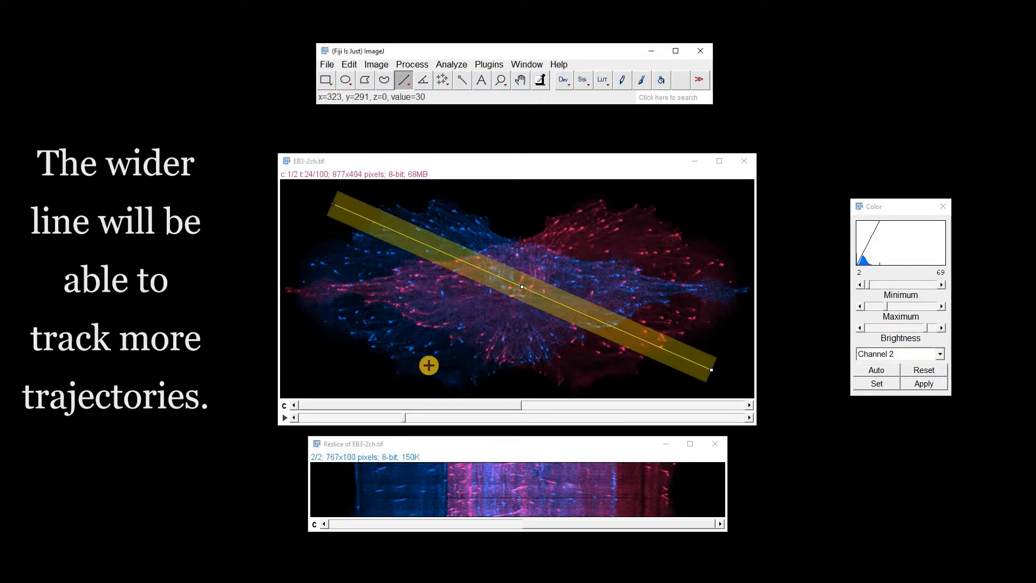
{"action": "left_click", "coordinate": [286, 418]}
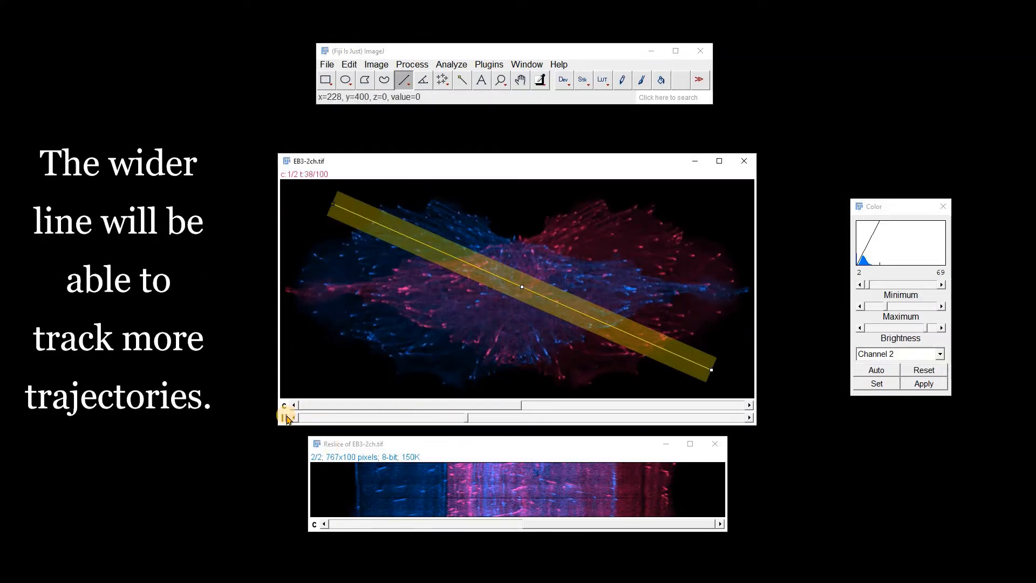
{"action": "left_click", "coordinate": [287, 418]}
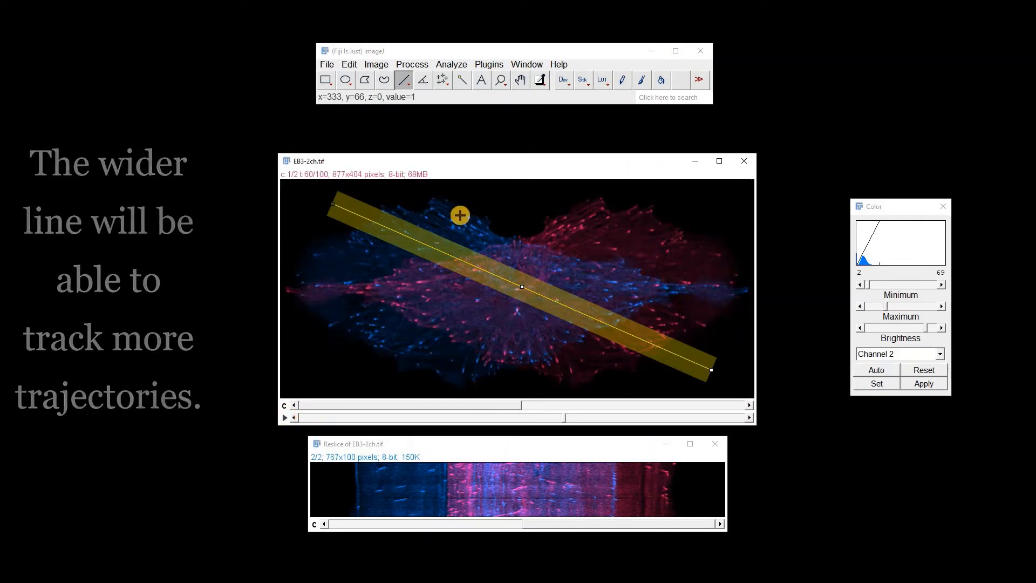
Generate a KymoResliceWide kymograph from the 50-pixel-wide line using Maximum intensity across its width
{"action": "left_click", "coordinate": [489, 65]}
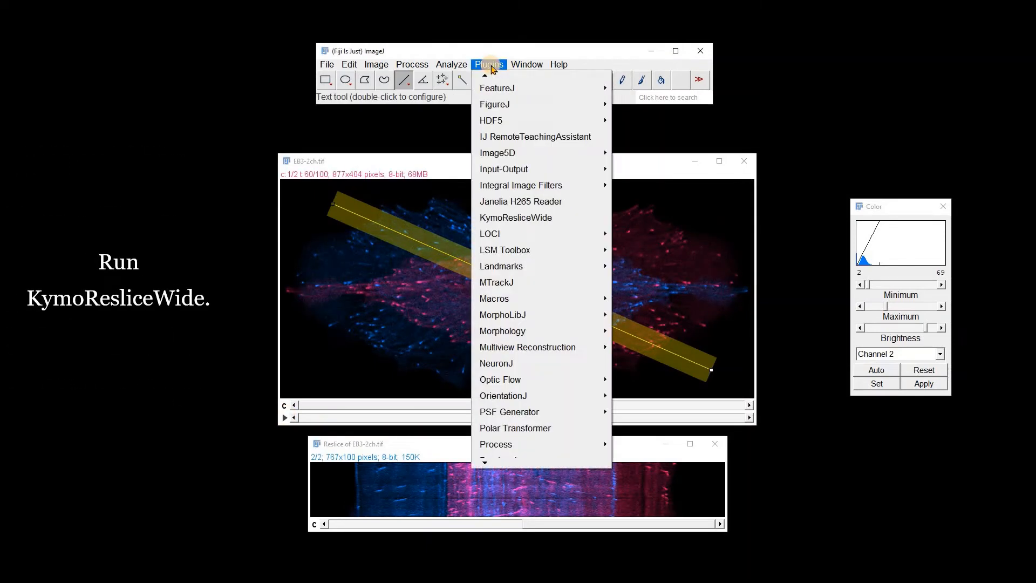
{"action": "left_click", "coordinate": [515, 218]}
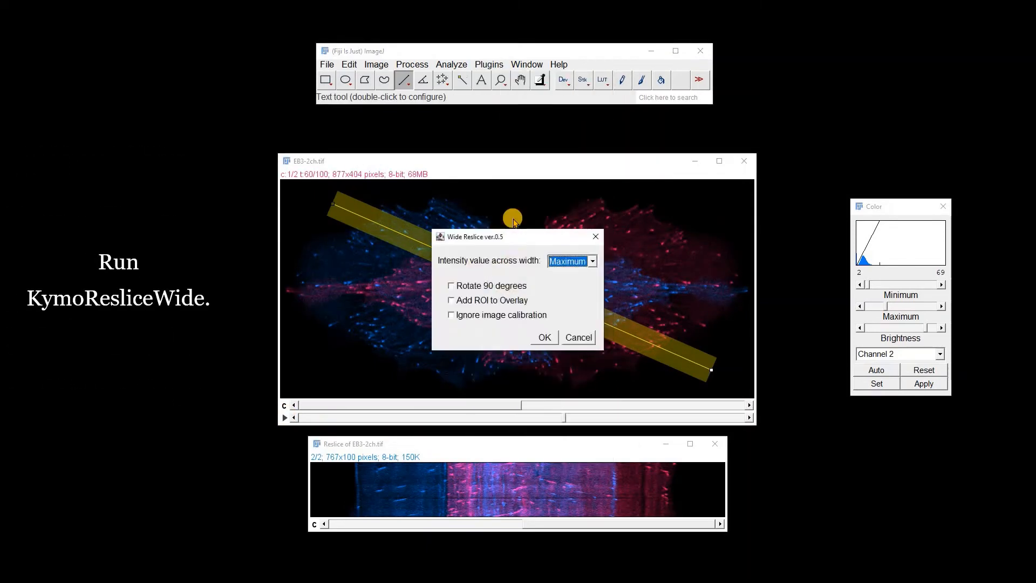
{"action": "left_click", "coordinate": [544, 338]}
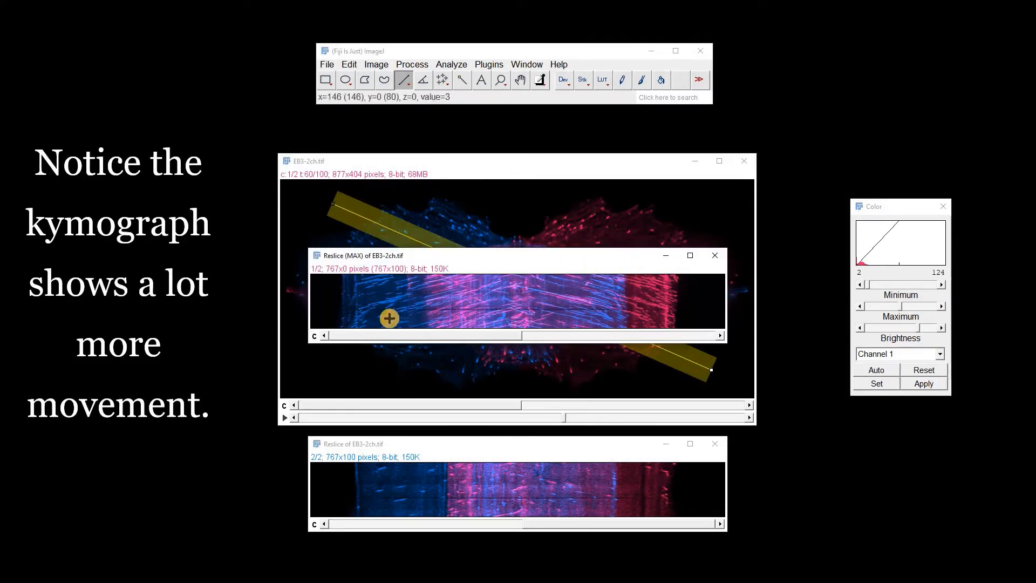
Compare the 1-pixel reslice with the wide-line kymograph, close the reslice, and place the wide-line kymograph below the movie
{"action": "left_click_drag", "start_coordinate": [615, 442], "coordinate": [617, 358]}
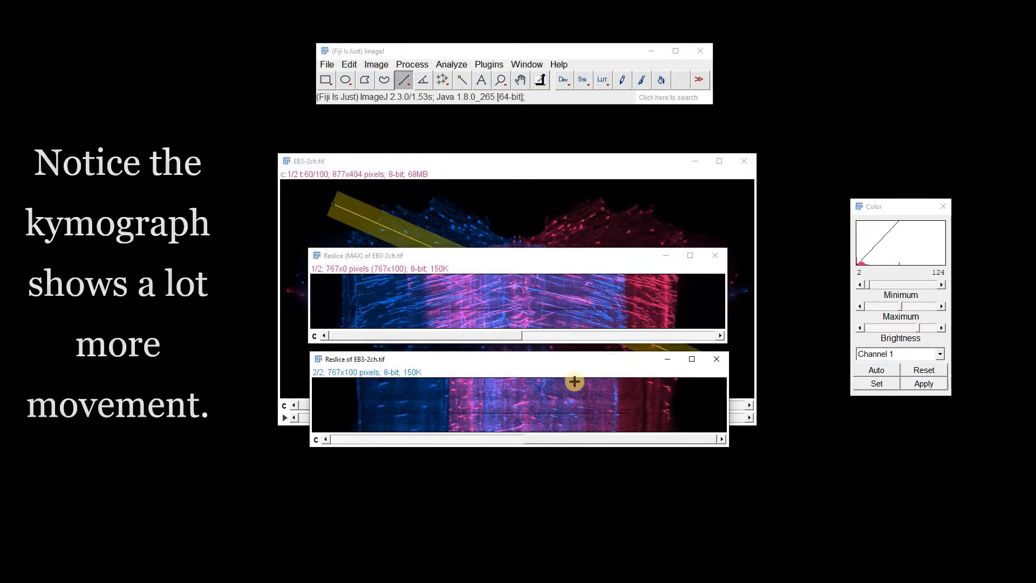
{"action": "left_click", "coordinate": [716, 359]}
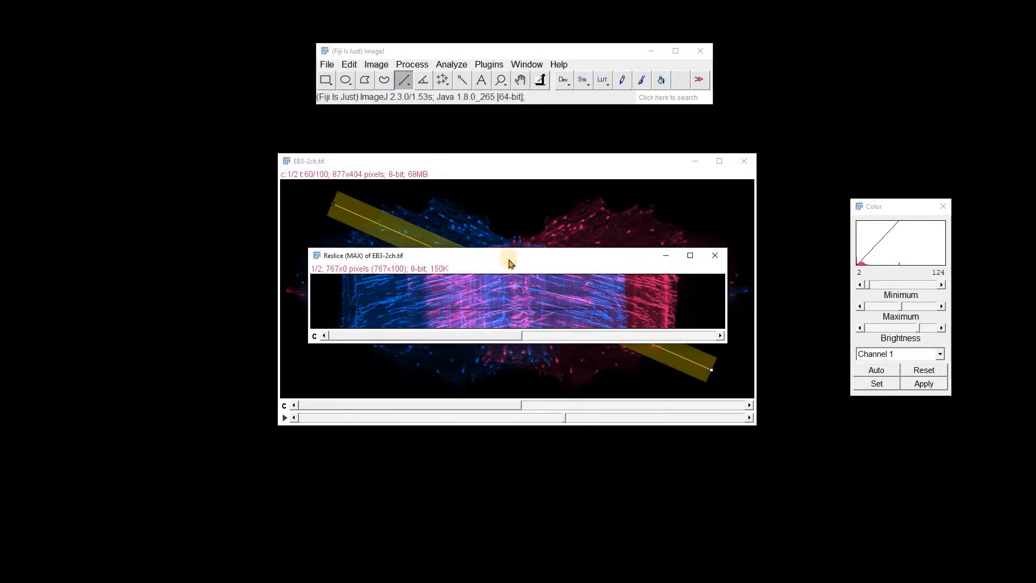
{"action": "left_click_drag", "start_coordinate": [509, 263], "coordinate": [511, 449]}
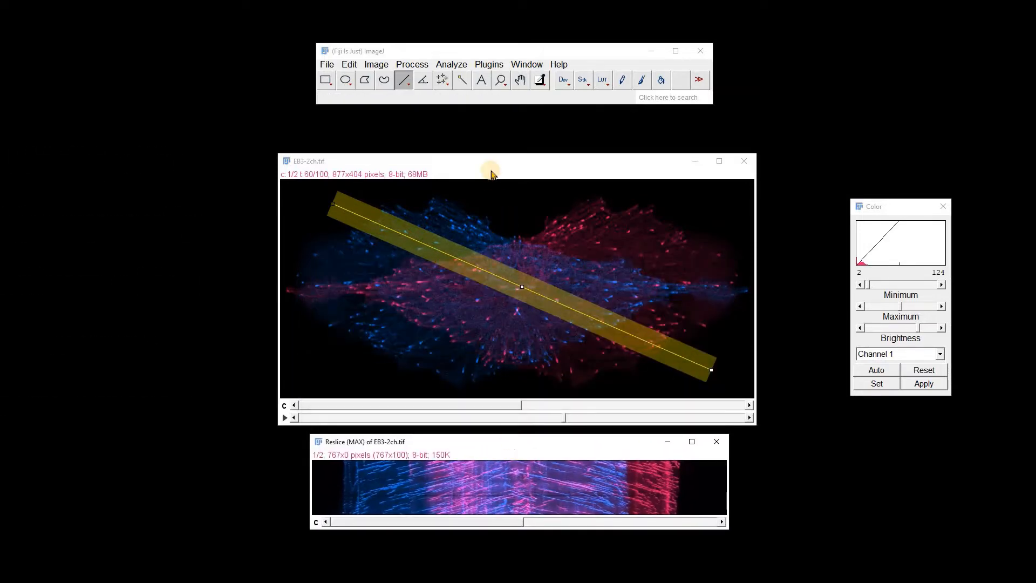
Run KymographBuilder on the 50-pixel-wide line and view both channels of the projected kymograph
{"action": "left_click", "coordinate": [489, 64]}
{"action": "mouse_move", "coordinate": [487, 463]}
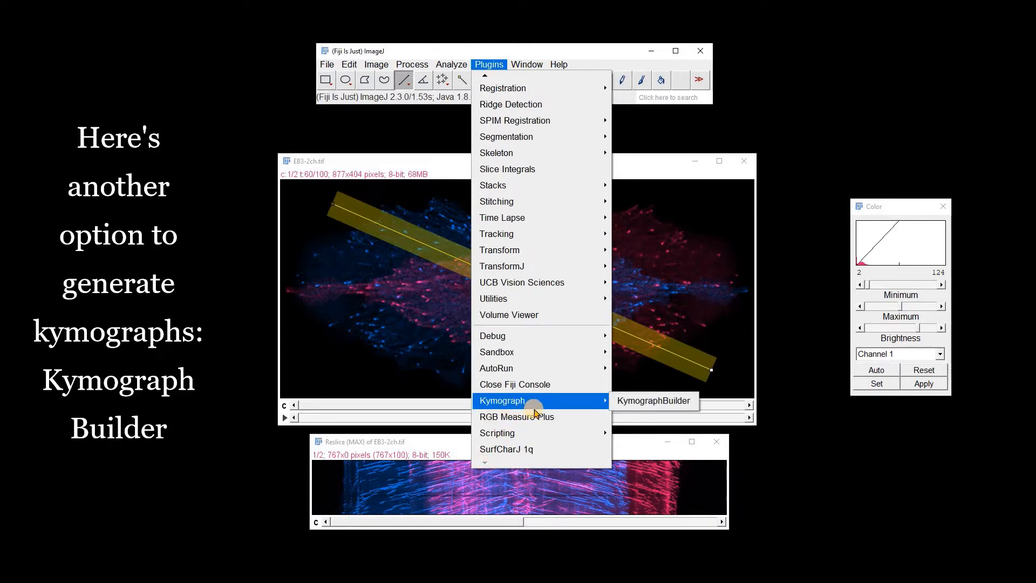
{"action": "mouse_move", "coordinate": [604, 404]}
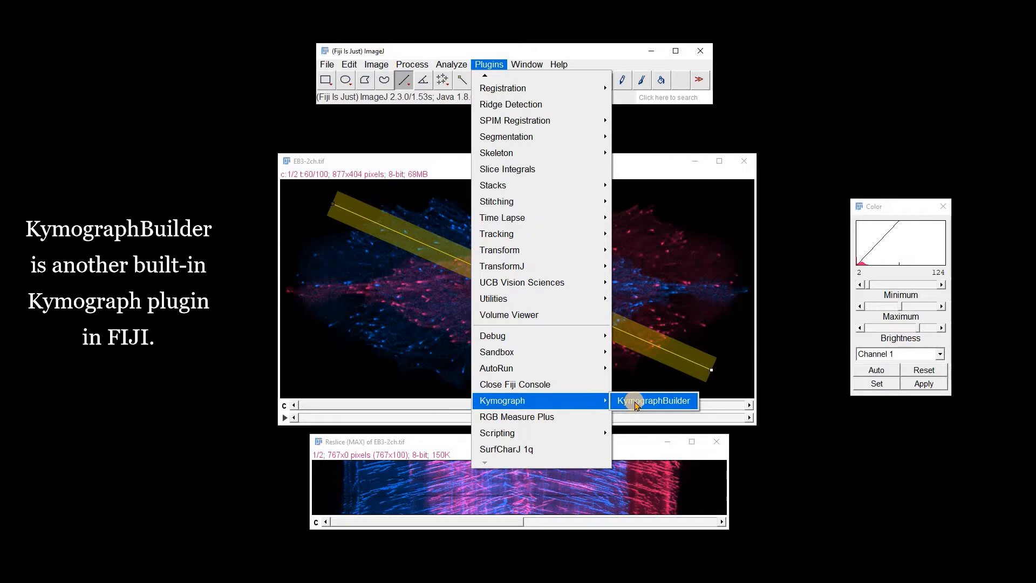
{"action": "left_click", "coordinate": [636, 403]}
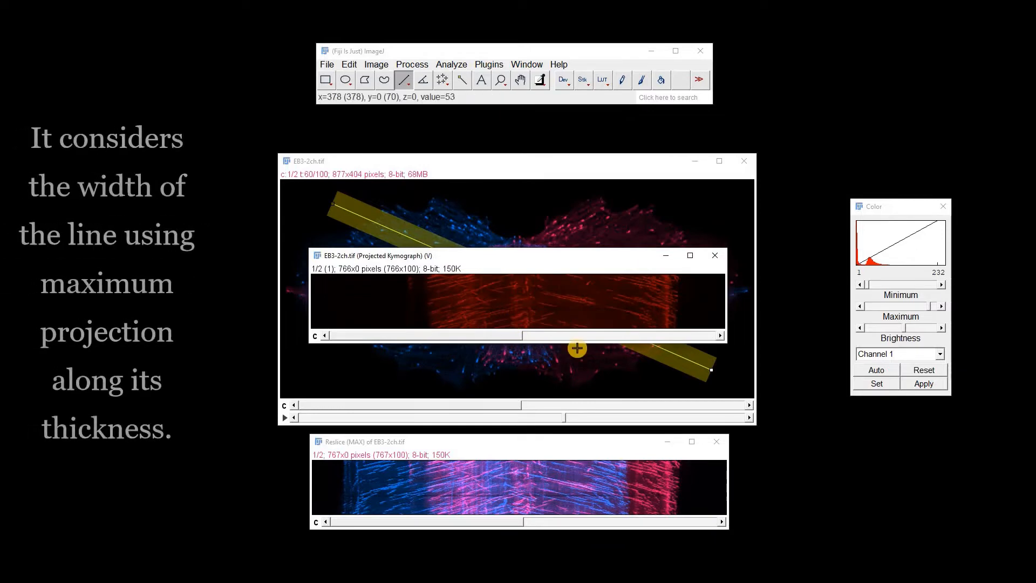
{"action": "left_click", "coordinate": [631, 335]}
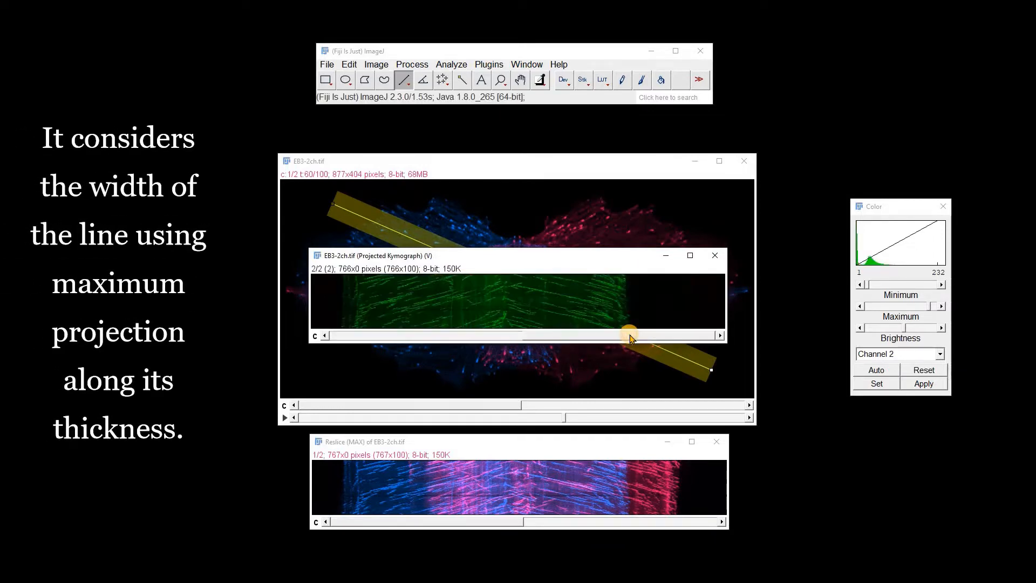
{"action": "left_click_drag", "start_coordinate": [607, 337], "coordinate": [428, 300]}
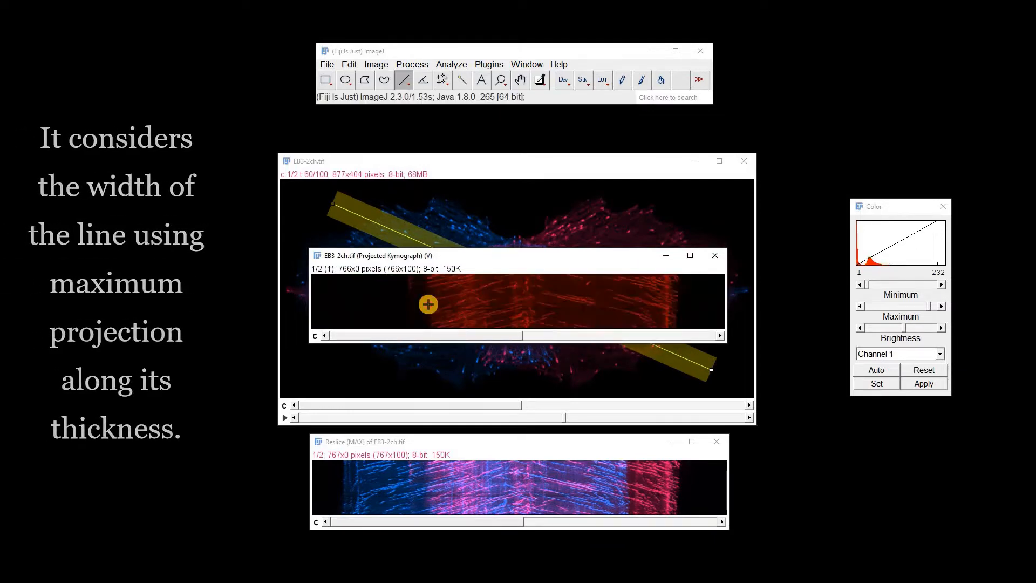
Display the projected kymograph as a Composite of both channels using the Channels Tool
{"action": "left_click", "coordinate": [379, 65]}
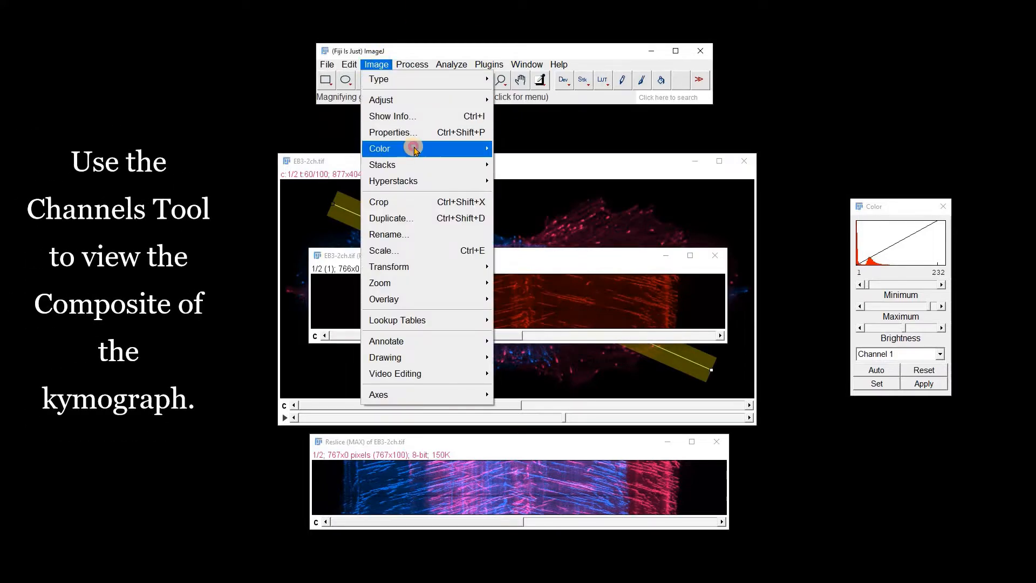
{"action": "mouse_move", "coordinate": [411, 145]}
{"action": "left_click", "coordinate": [526, 215]}
{"action": "left_click_drag", "start_coordinate": [512, 252], "coordinate": [823, 263]}
{"action": "left_click", "coordinate": [864, 283]}
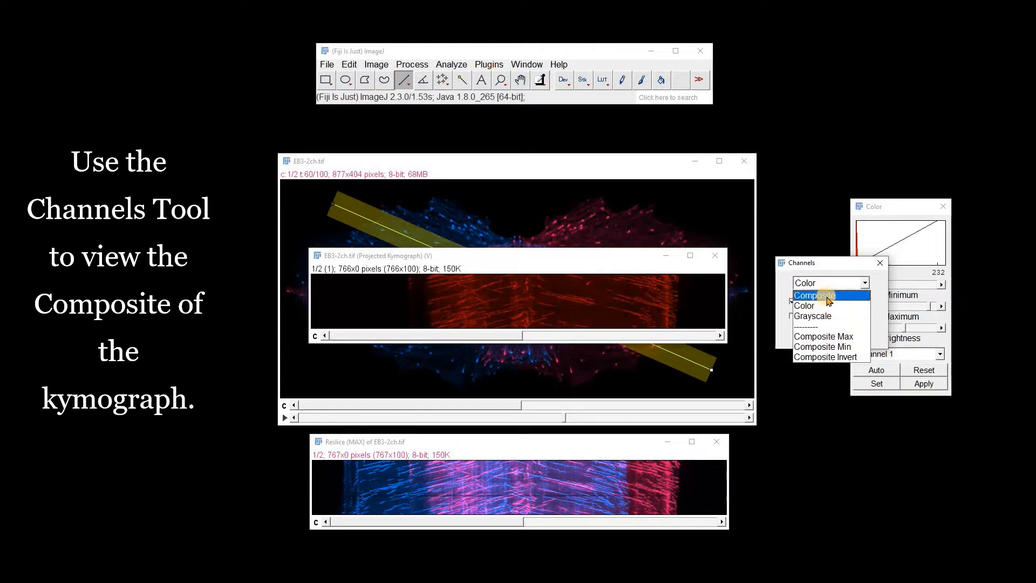
{"action": "left_click", "coordinate": [829, 296]}
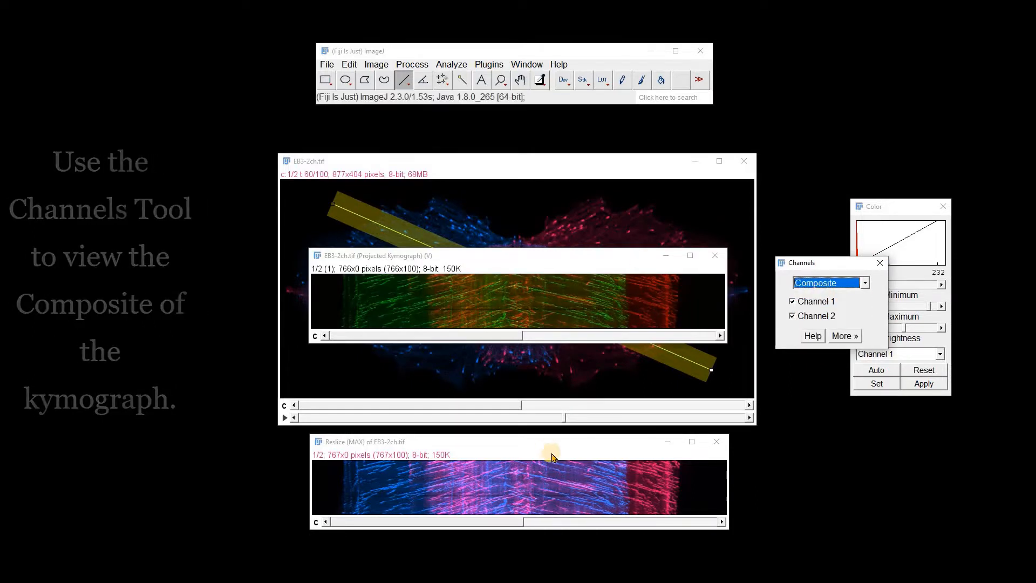
Compare the composite kymograph with the KymoResliceWide result placed directly beneath it, and arrange both below the movie
{"action": "left_click_drag", "start_coordinate": [550, 444], "coordinate": [549, 360]}
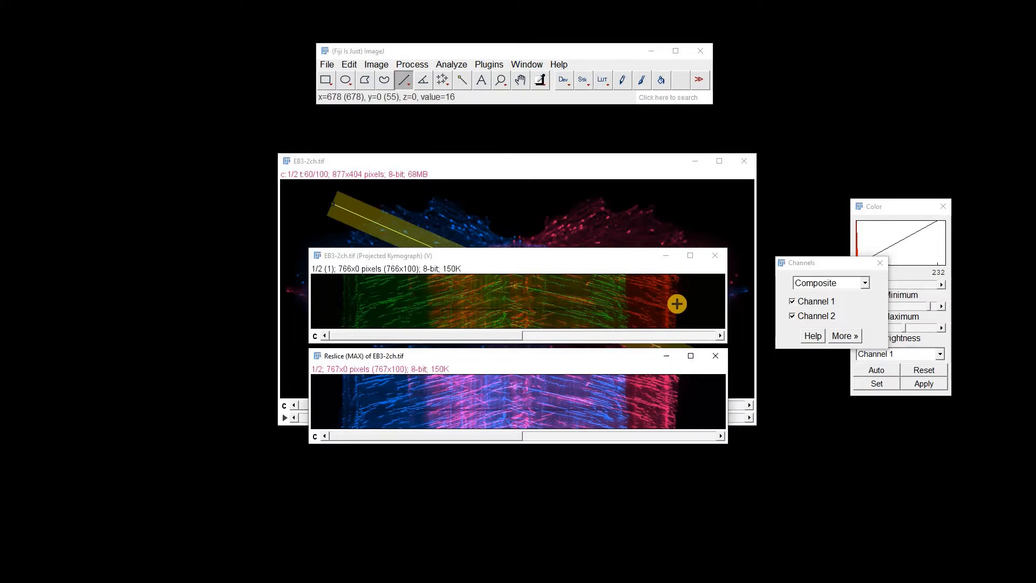
{"action": "left_click_drag", "start_coordinate": [549, 358], "coordinate": [562, 449]}
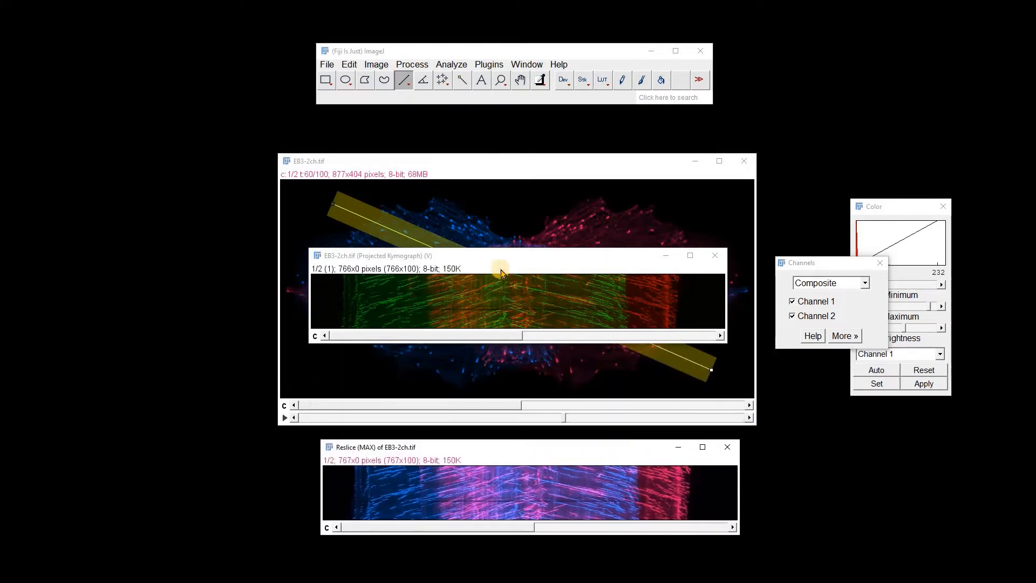
{"action": "left_click_drag", "start_coordinate": [480, 258], "coordinate": [545, 459]}
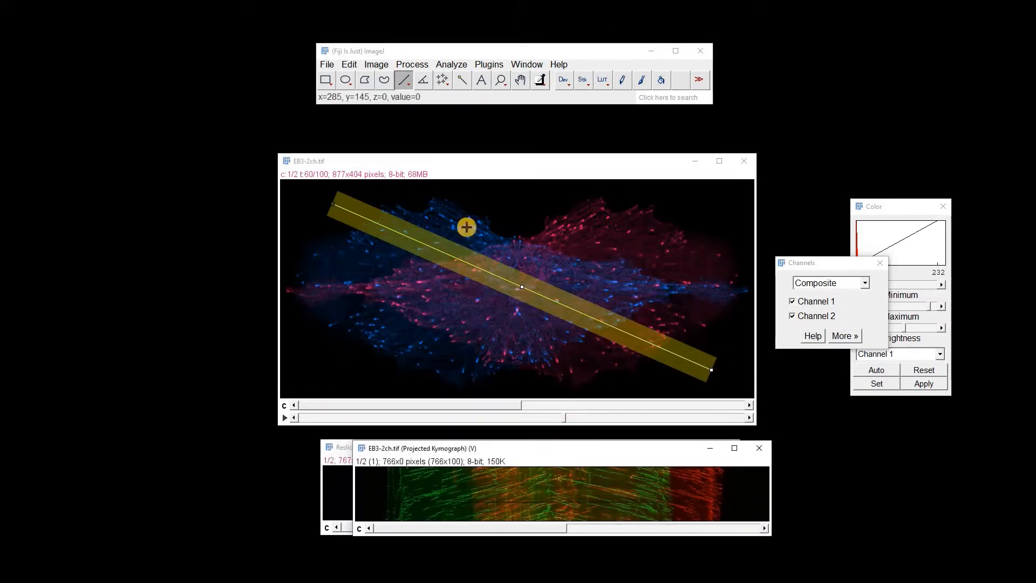
Run Multi Kymograph on the wide line with Linewidth 5, and view the result with automatic contrast before closing it
{"action": "left_click", "coordinate": [448, 65]}
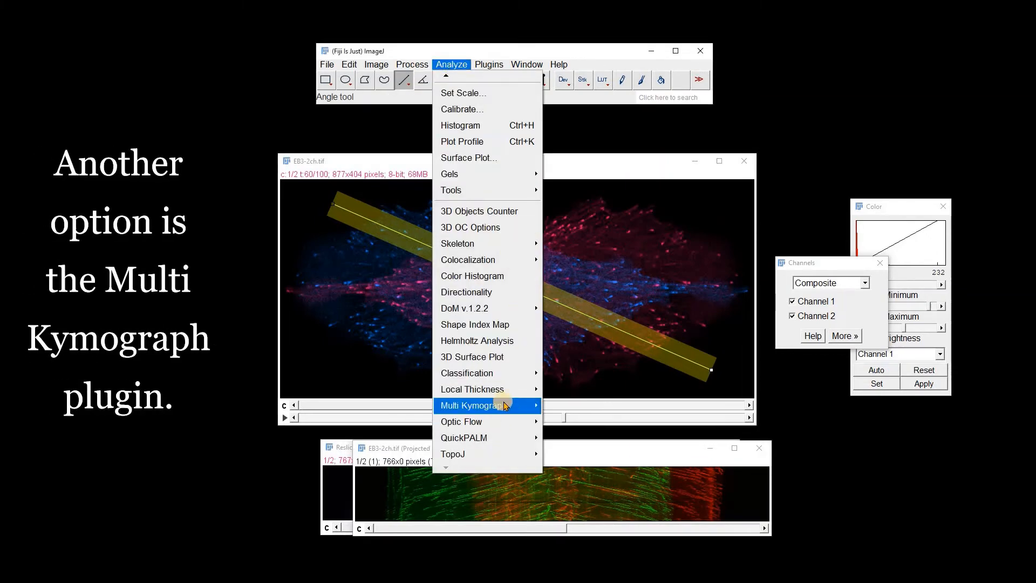
{"action": "mouse_move", "coordinate": [504, 406]}
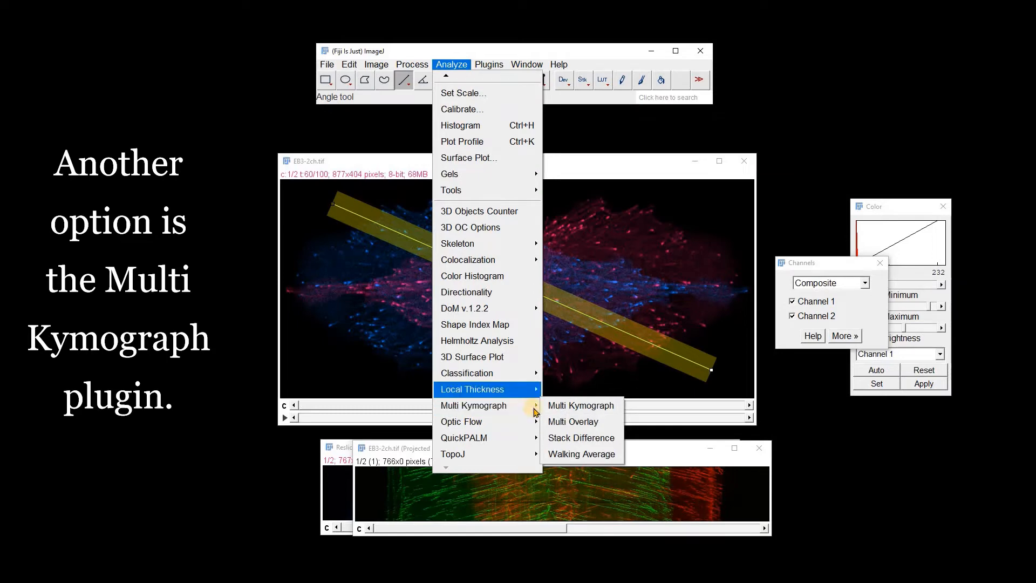
{"action": "left_click", "coordinate": [563, 407]}
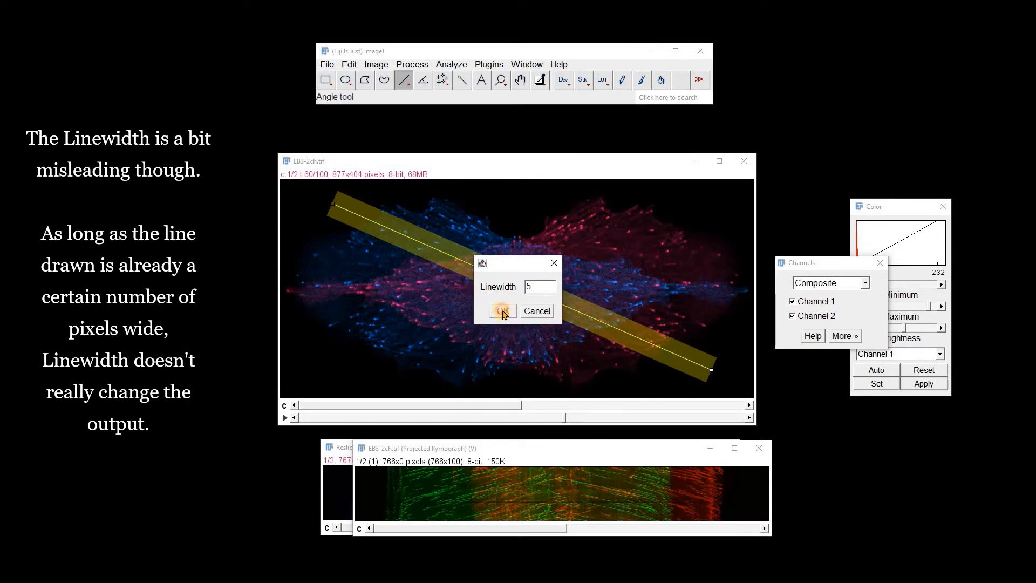
{"action": "left_click", "coordinate": [503, 311]}
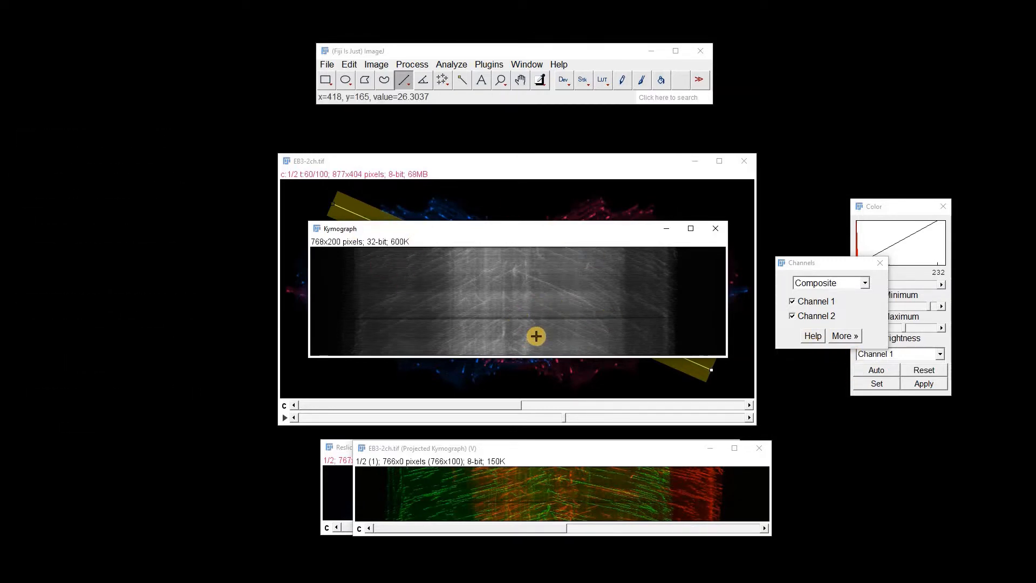
{"action": "left_click", "coordinate": [869, 370]}
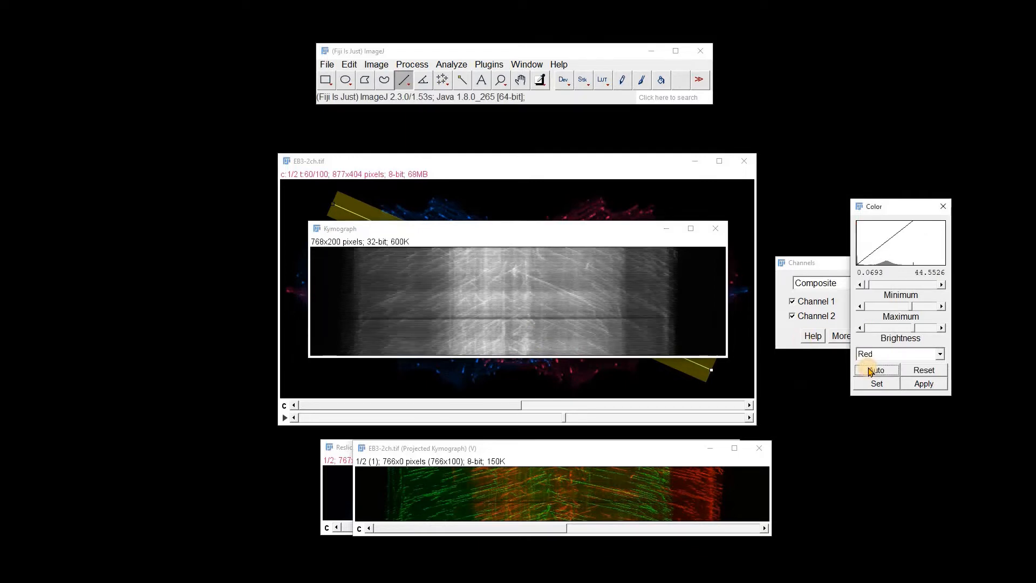
{"action": "left_click", "coordinate": [712, 228]}
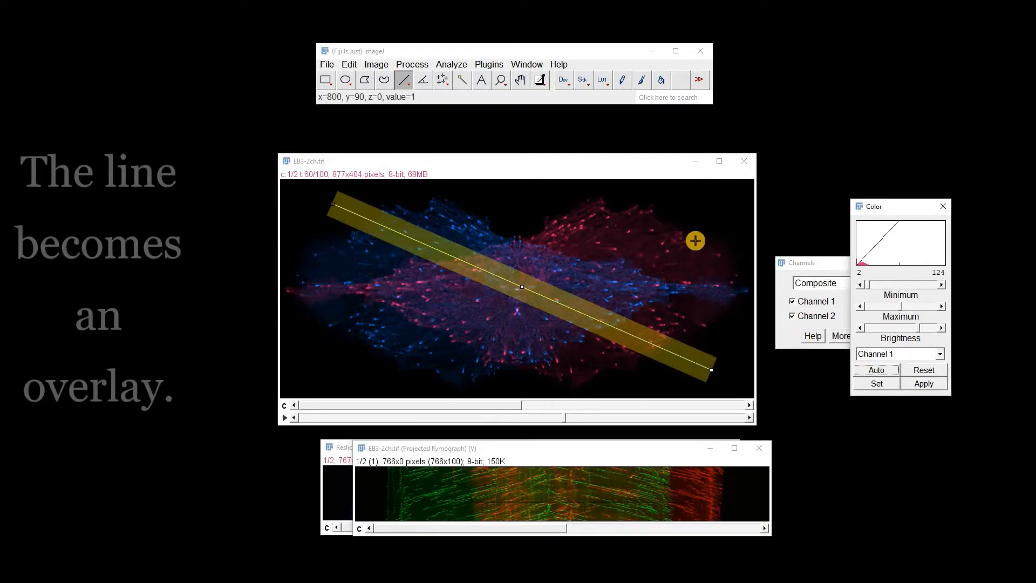
Add the wide line to the EB3 movie as an overlay and remove that overlay
{"action": "key", "text": "ctrl+b"}
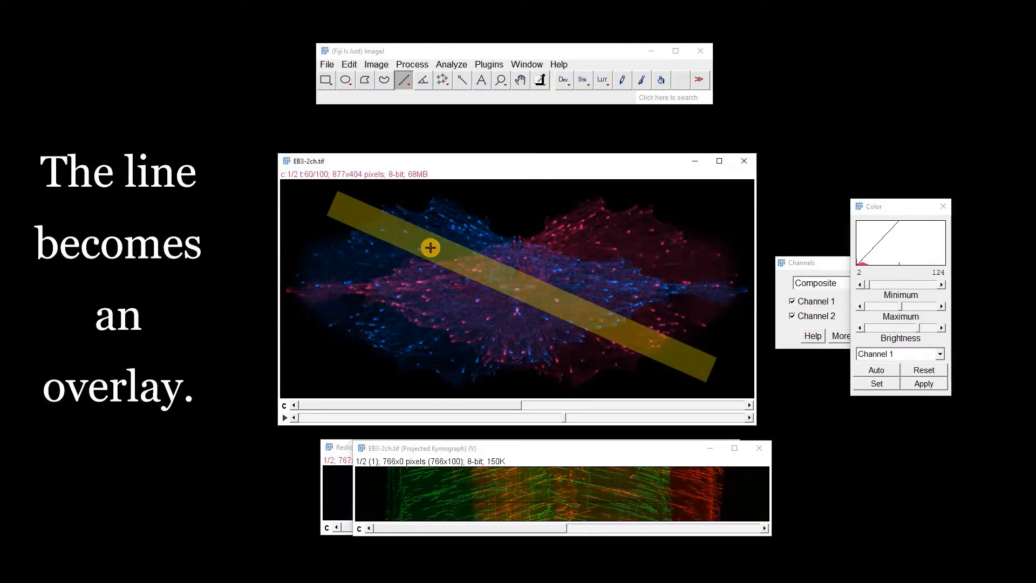
{"action": "left_click", "coordinate": [376, 64]}
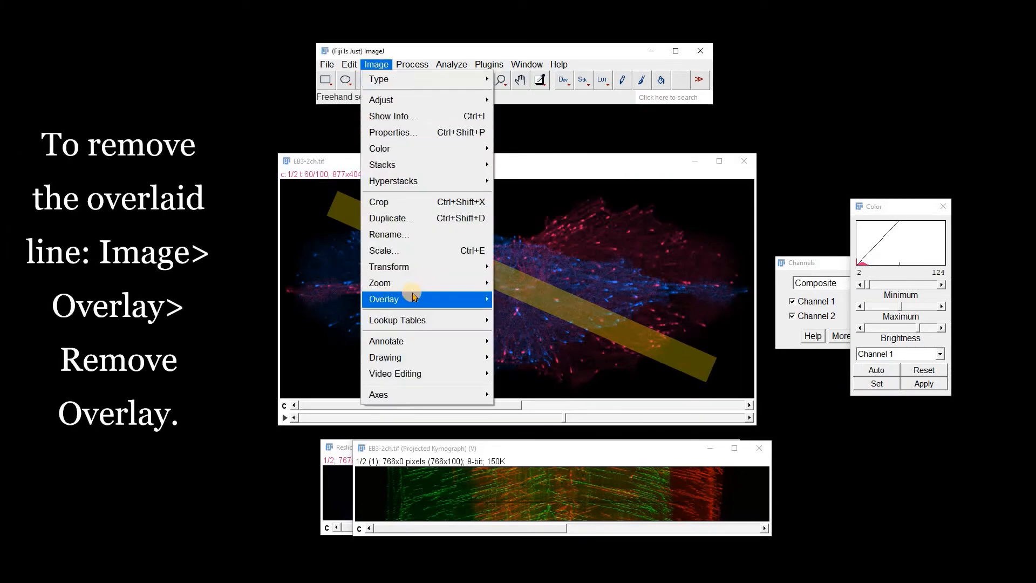
{"action": "mouse_move", "coordinate": [410, 298]}
{"action": "left_click", "coordinate": [534, 397]}
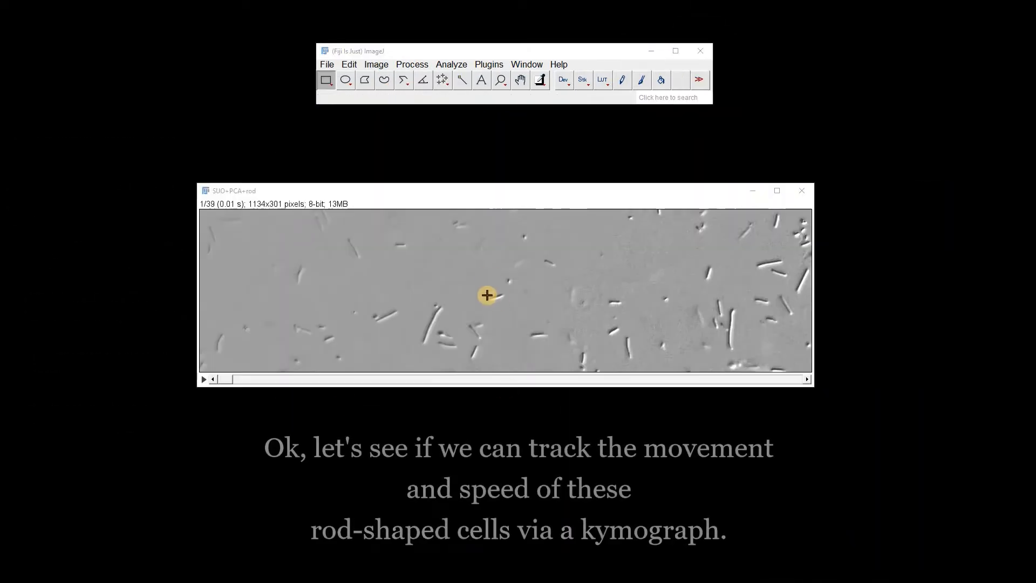
Play the rod-shaped cell movie to examine the cells' movement and return to the first frame
{"action": "left_click", "coordinate": [204, 380]}
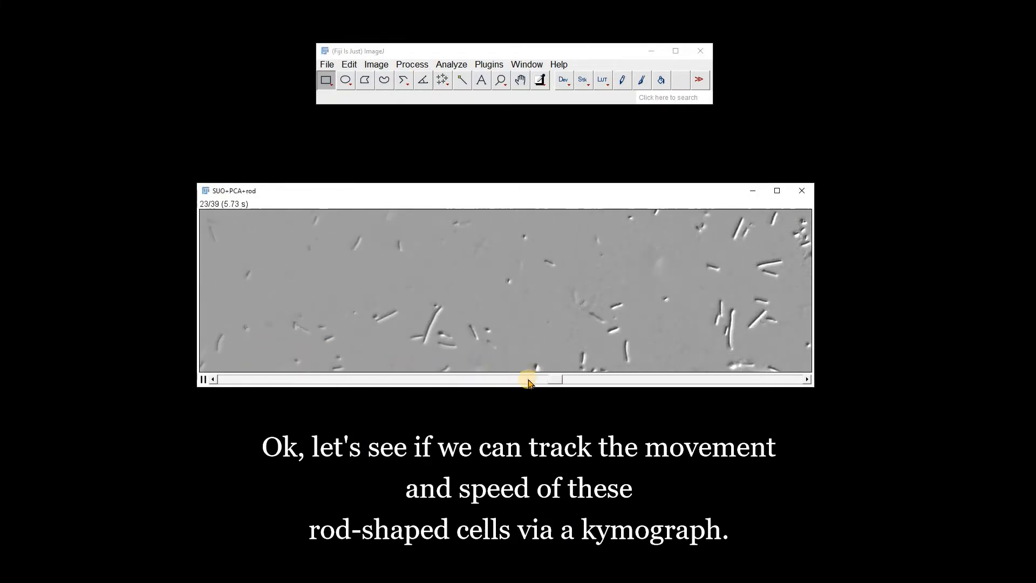
{"action": "left_click", "coordinate": [203, 380]}
{"action": "left_click_drag", "start_coordinate": [441, 382], "coordinate": [215, 356]}
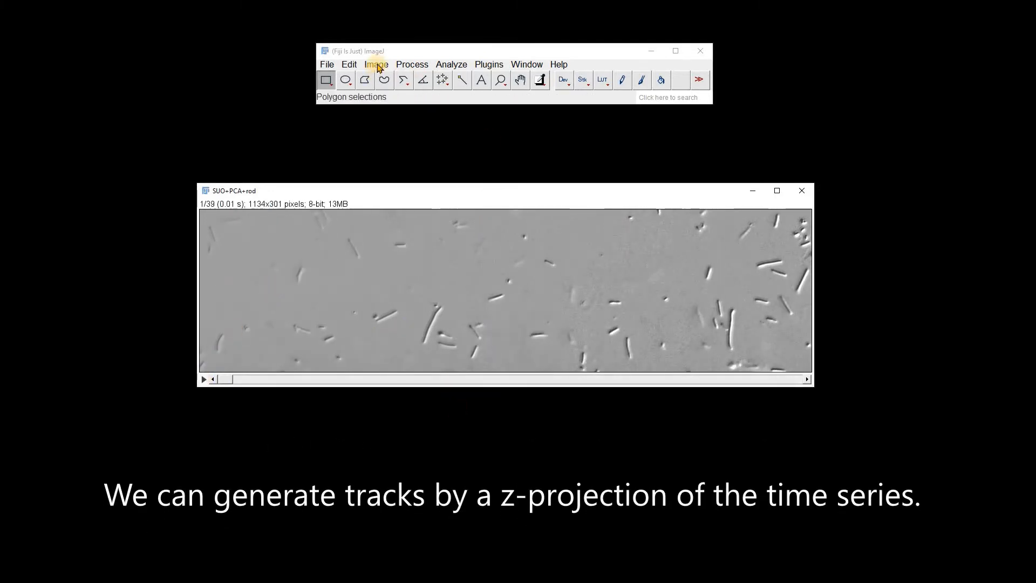
Create a Standard Deviation Z projection of the rod-shaped cell movie from slice 1 to 39
{"action": "left_click", "coordinate": [377, 64]}
{"action": "mouse_move", "coordinate": [397, 163]}
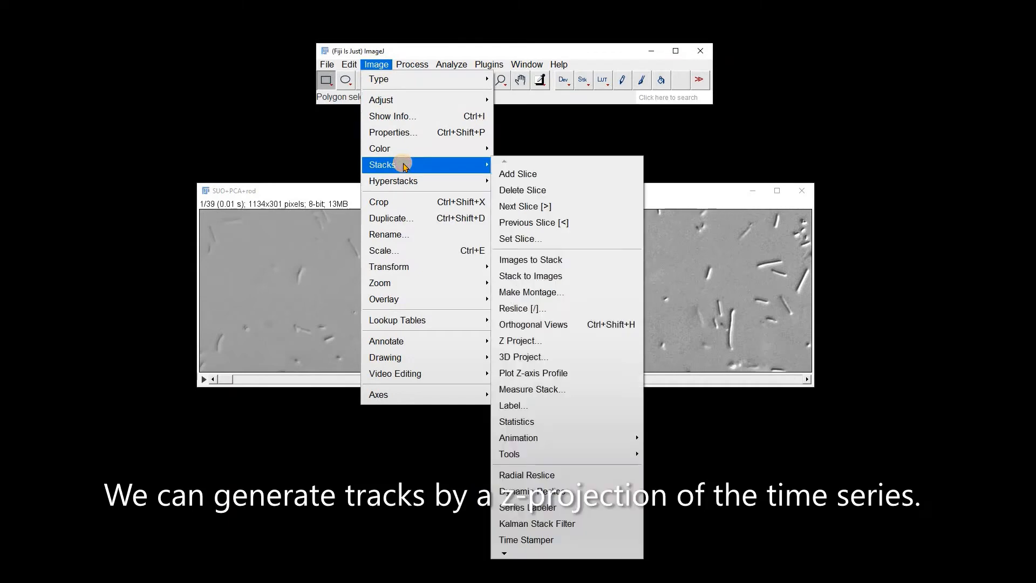
{"action": "left_click", "coordinate": [537, 341]}
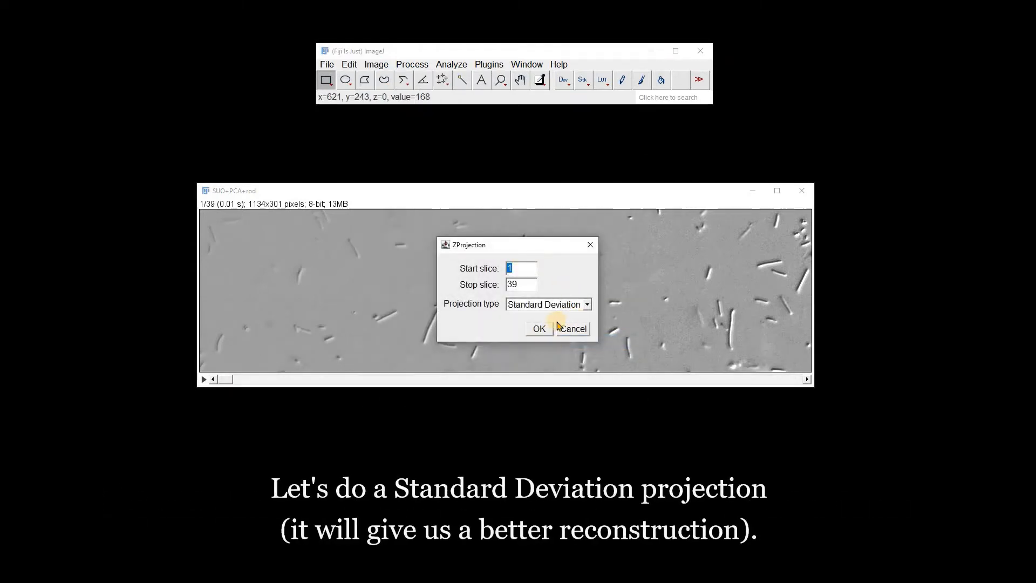
{"action": "left_click", "coordinate": [539, 330]}
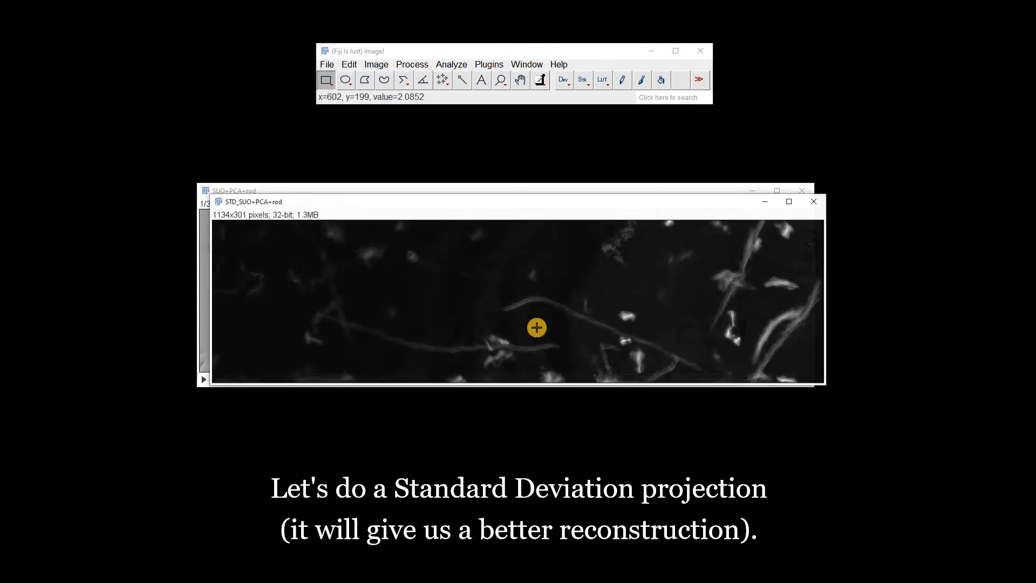
Brighten the standard deviation projection with repeated automatic brightness and contrast adjustment so the tracks stand out
{"action": "left_click", "coordinate": [376, 65]}
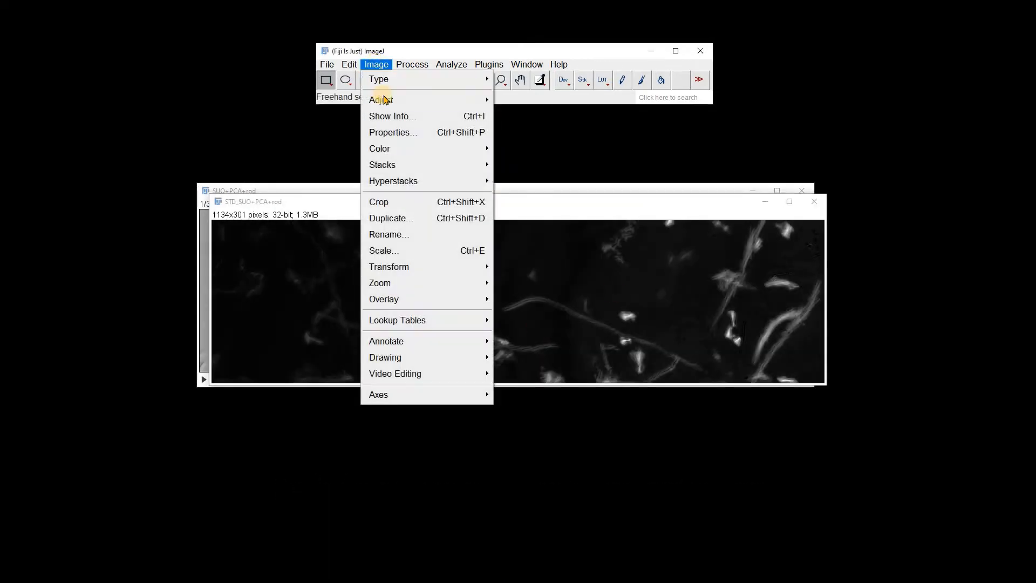
{"action": "mouse_move", "coordinate": [381, 99]}
{"action": "left_click", "coordinate": [517, 101]}
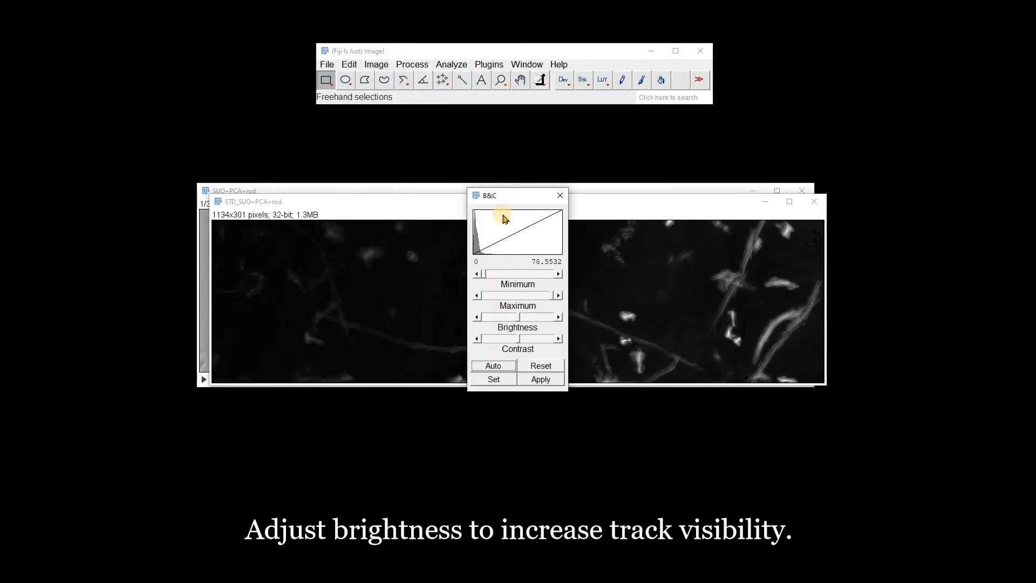
{"action": "left_click_drag", "start_coordinate": [499, 195], "coordinate": [888, 169]}
{"action": "left_click", "coordinate": [880, 339]}
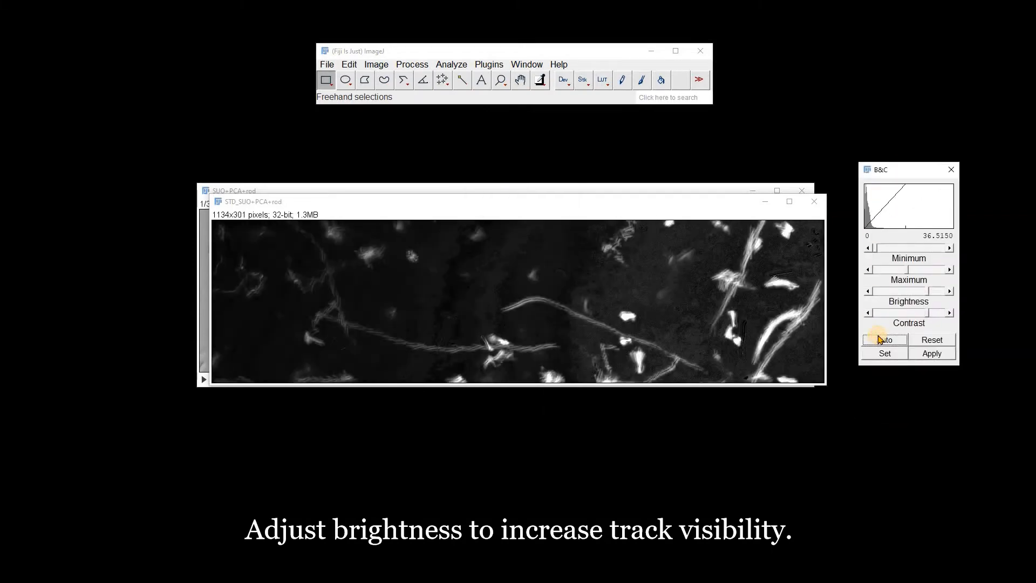
{"action": "left_click", "coordinate": [879, 338]}
{"action": "left_click", "coordinate": [880, 339]}
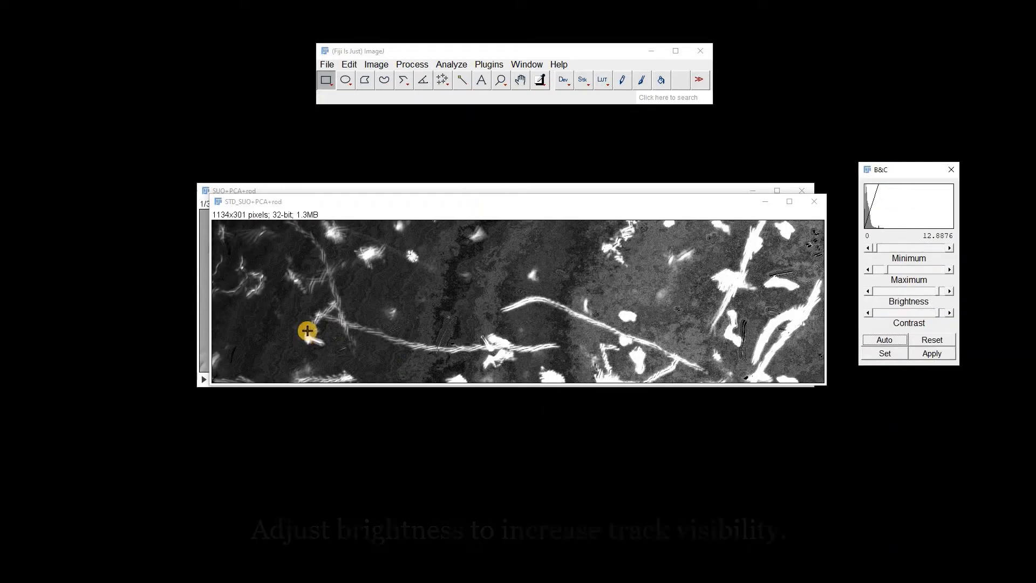
Set the segmented line tool's width to 10 pixels for tracing on the projection
{"action": "left_click", "coordinate": [498, 81]}
{"action": "left_click", "coordinate": [442, 415]}
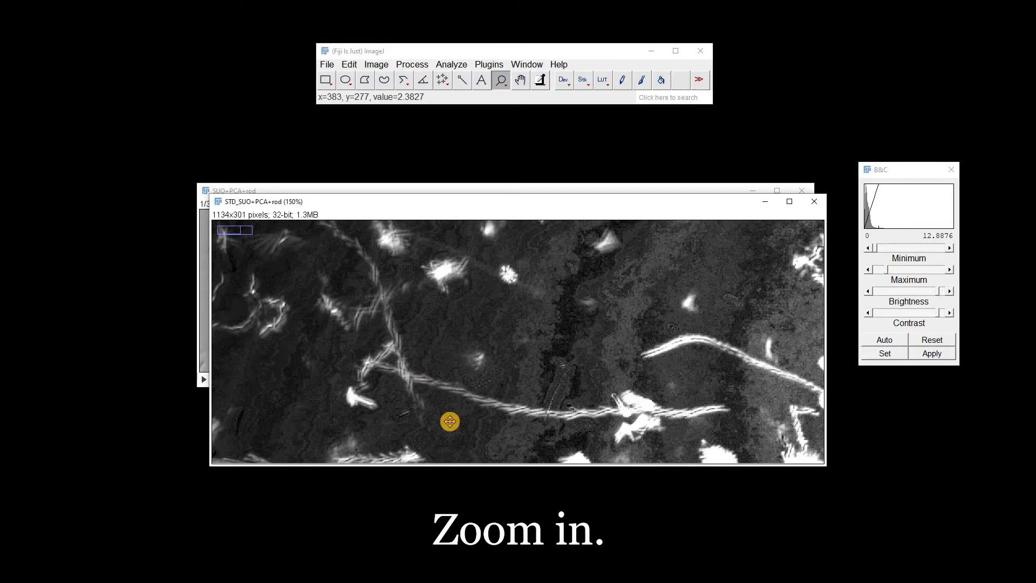
{"action": "left_click", "coordinate": [529, 449]}
{"action": "left_click_drag", "start_coordinate": [508, 210], "coordinate": [486, 139]}
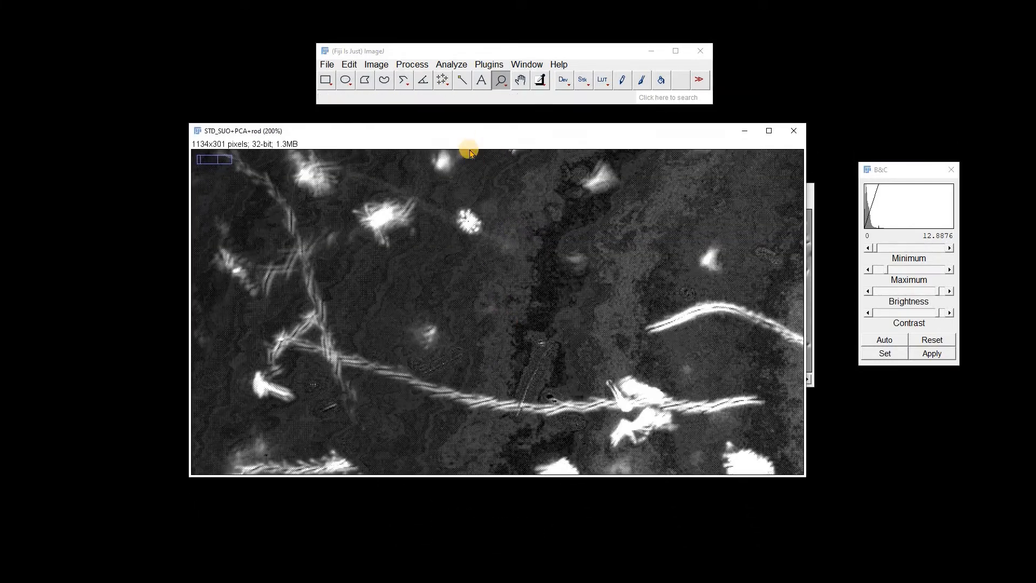
{"action": "double_click", "coordinate": [404, 81]}
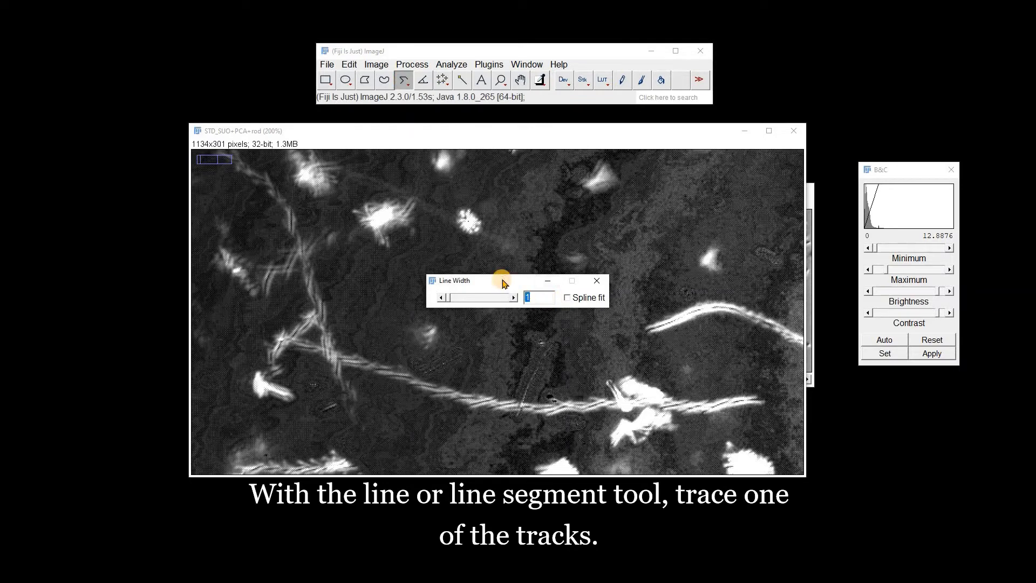
{"action": "type", "text": "0"}
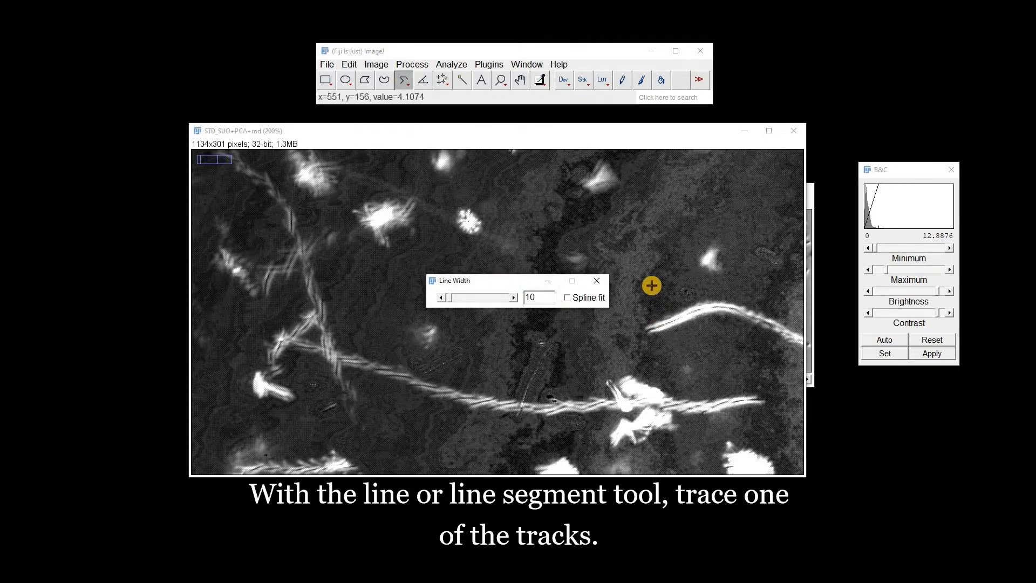
{"action": "left_click", "coordinate": [600, 282]}
Trace the long, gently curved track across the projection with the segmented line, starting at the track's left end
{"action": "left_click", "coordinate": [274, 336]}
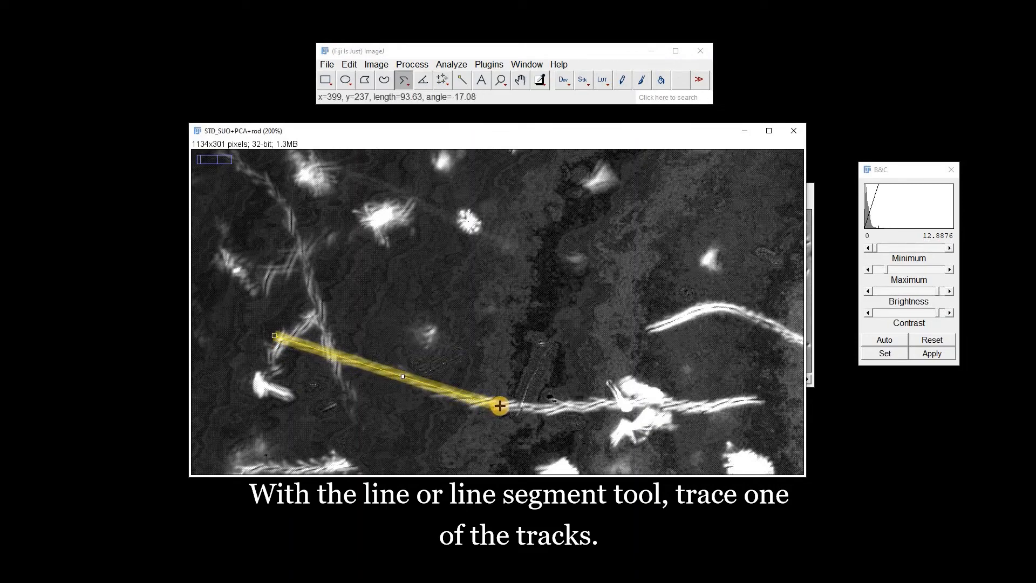
{"action": "left_click", "coordinate": [500, 405]}
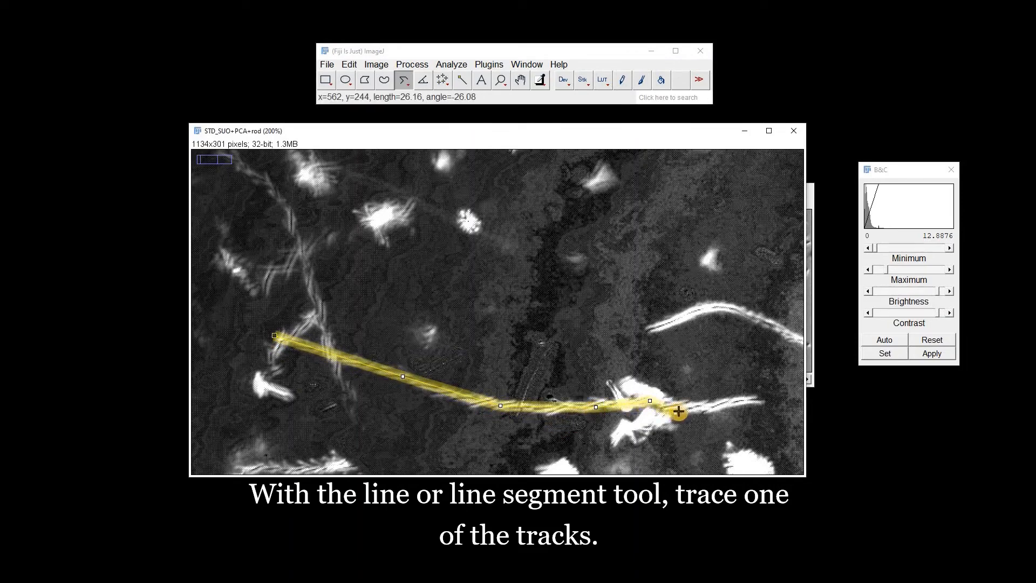
{"action": "left_click", "coordinate": [721, 405]}
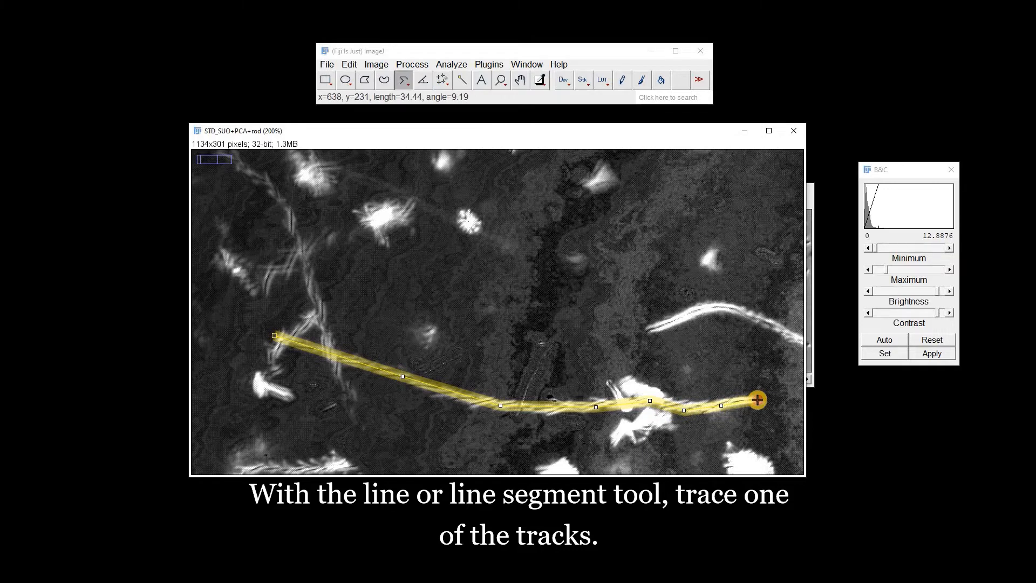
{"action": "double_click", "coordinate": [758, 399]}
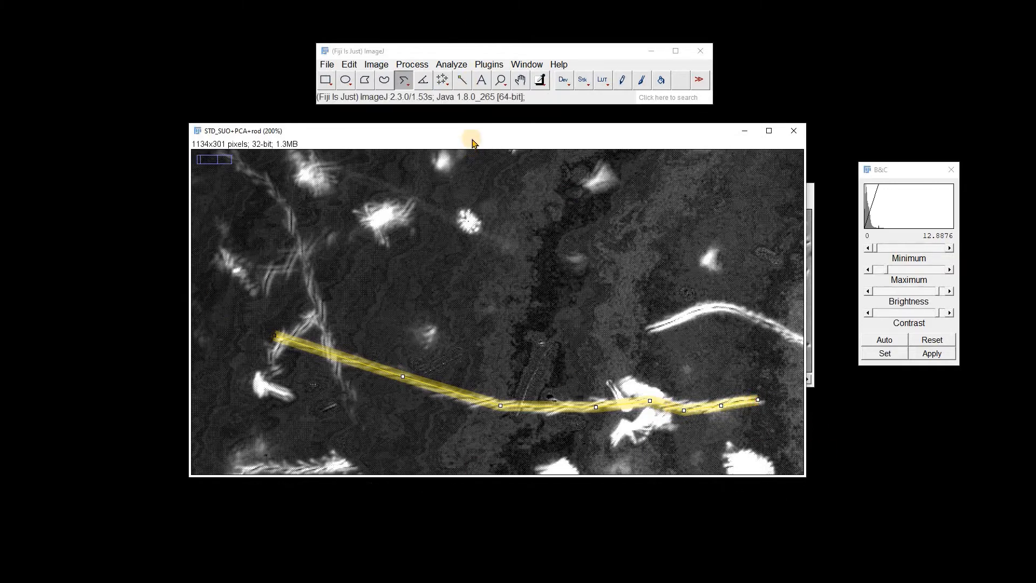
Restore the traced segmented line selection on the original rod-shaped cell movie
{"action": "key", "text": "minus"}
{"action": "left_click_drag", "start_coordinate": [450, 136], "coordinate": [468, 225]}
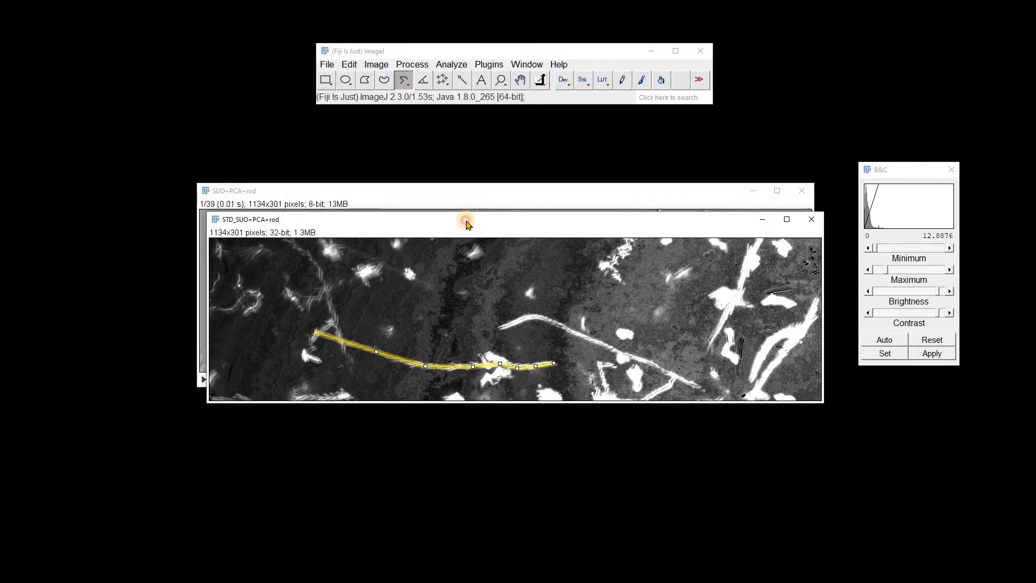
{"action": "left_click", "coordinate": [439, 195]}
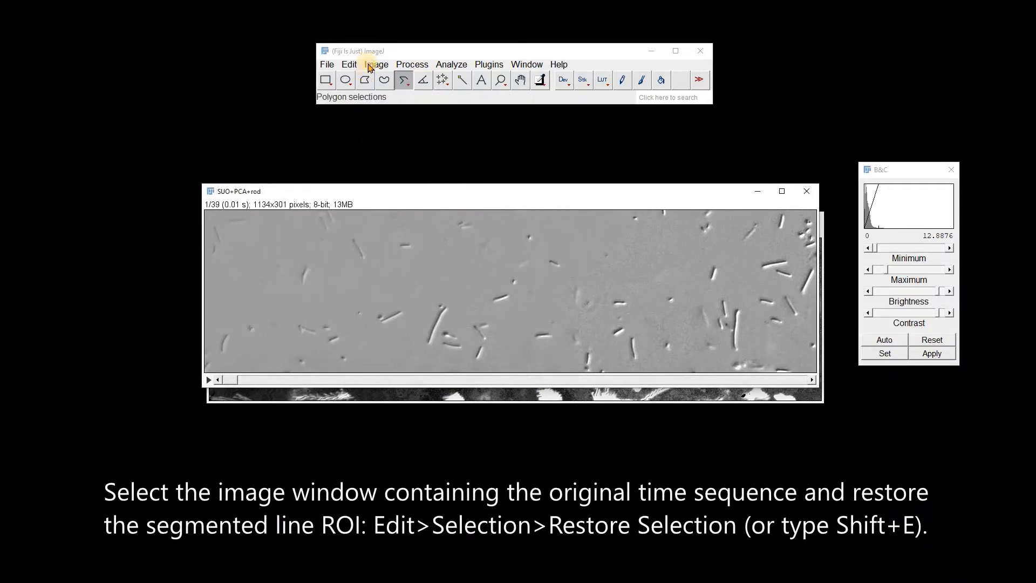
{"action": "left_click", "coordinate": [349, 65]}
{"action": "mouse_move", "coordinate": [410, 272]}
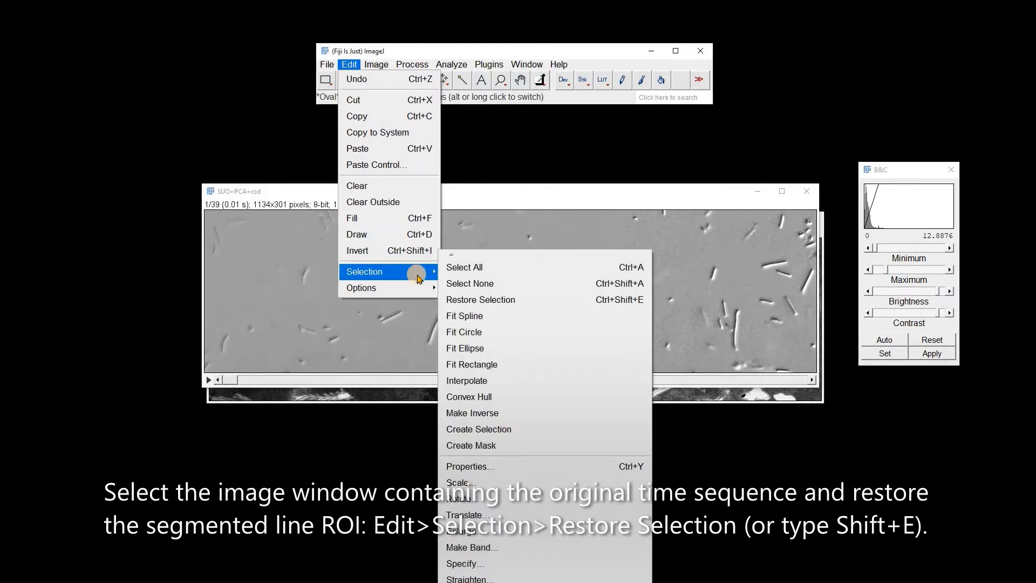
{"action": "left_click", "coordinate": [522, 301]}
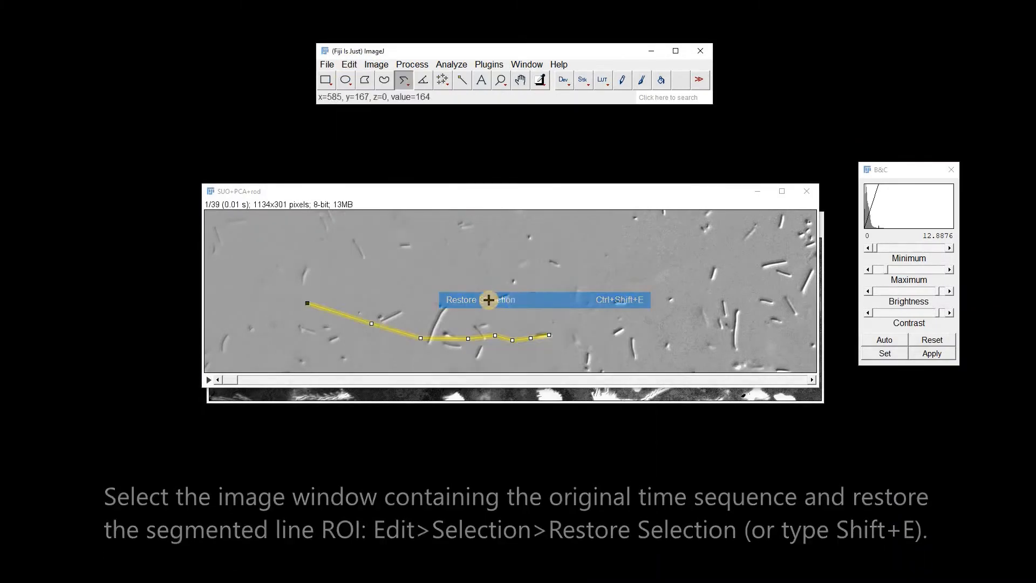
Play through the original movie up to frame 25, following the rod-shaped cell along the restored line
{"action": "left_click", "coordinate": [500, 80]}
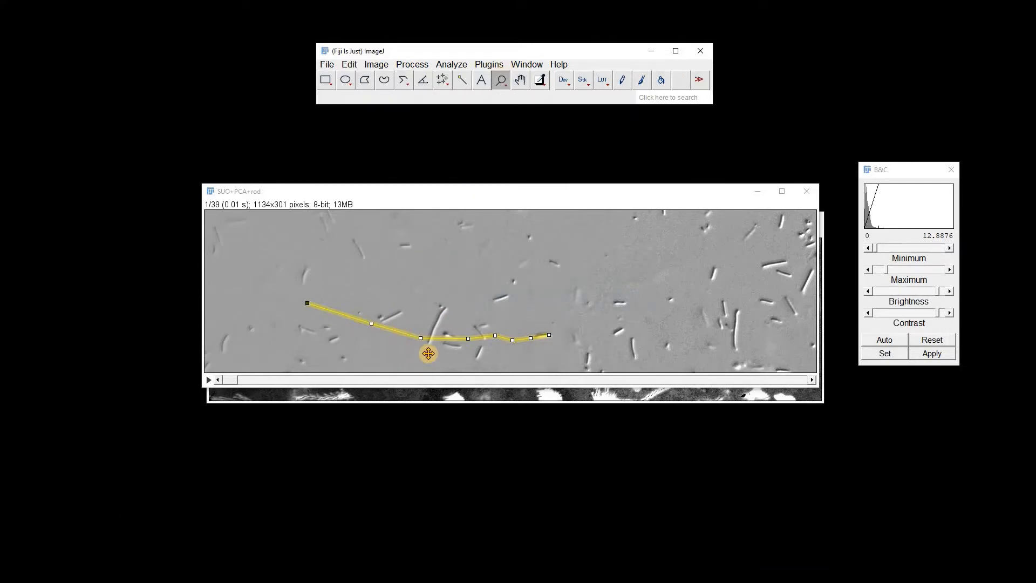
{"action": "left_click", "coordinate": [427, 352]}
{"action": "left_click", "coordinate": [470, 407]}
{"action": "left_click_drag", "start_coordinate": [452, 196], "coordinate": [454, 127]}
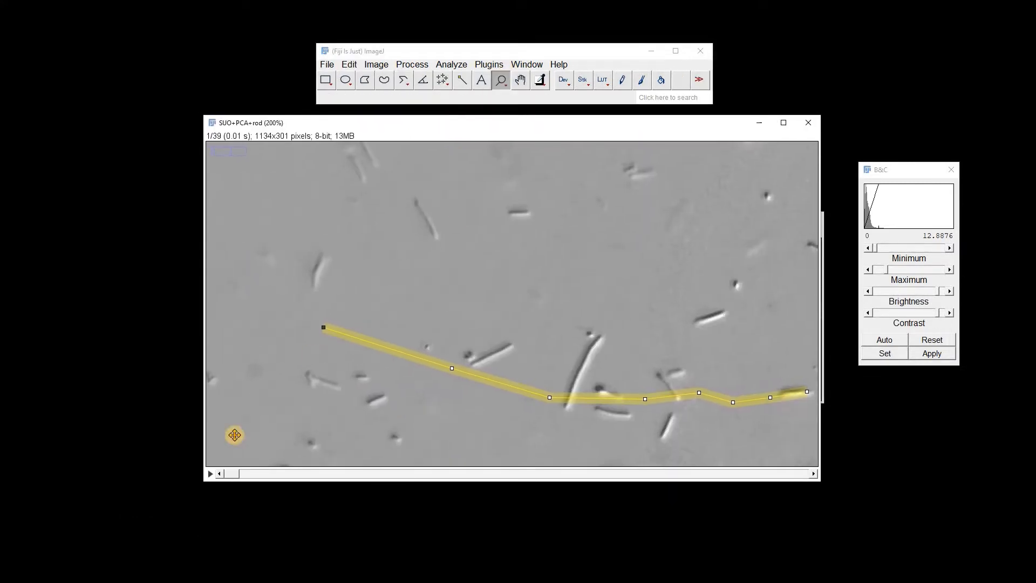
{"action": "left_click_drag", "start_coordinate": [231, 474], "coordinate": [594, 469]}
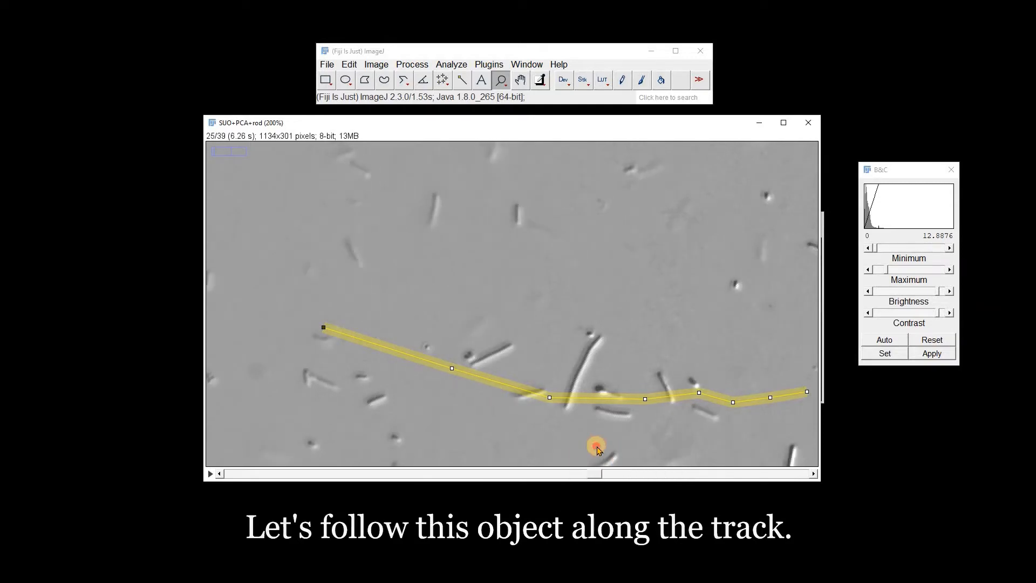
Widen the restored segmented line on the movie to 20 pixels
{"action": "double_click", "coordinate": [404, 80]}
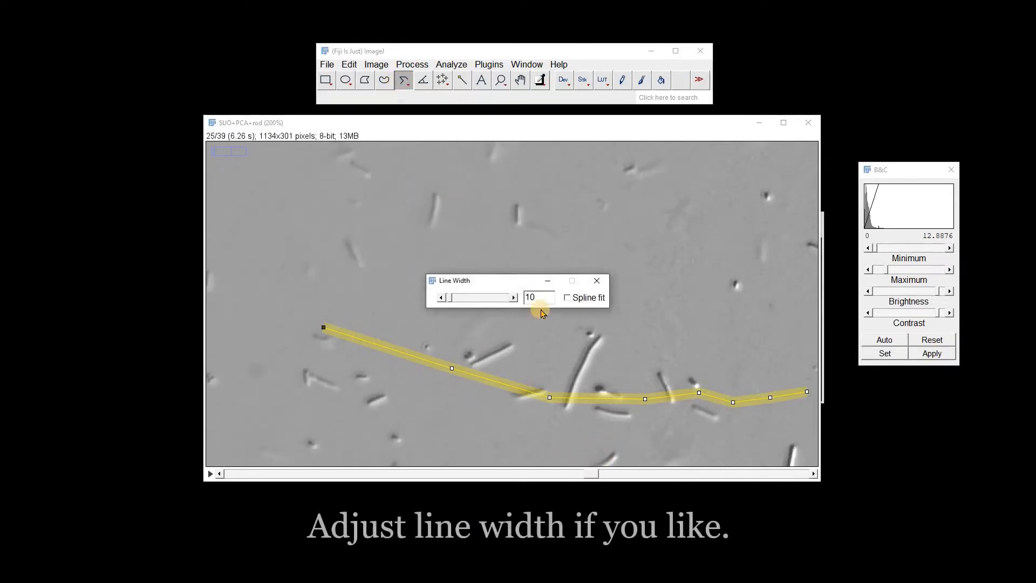
{"action": "type", "text": "20"}
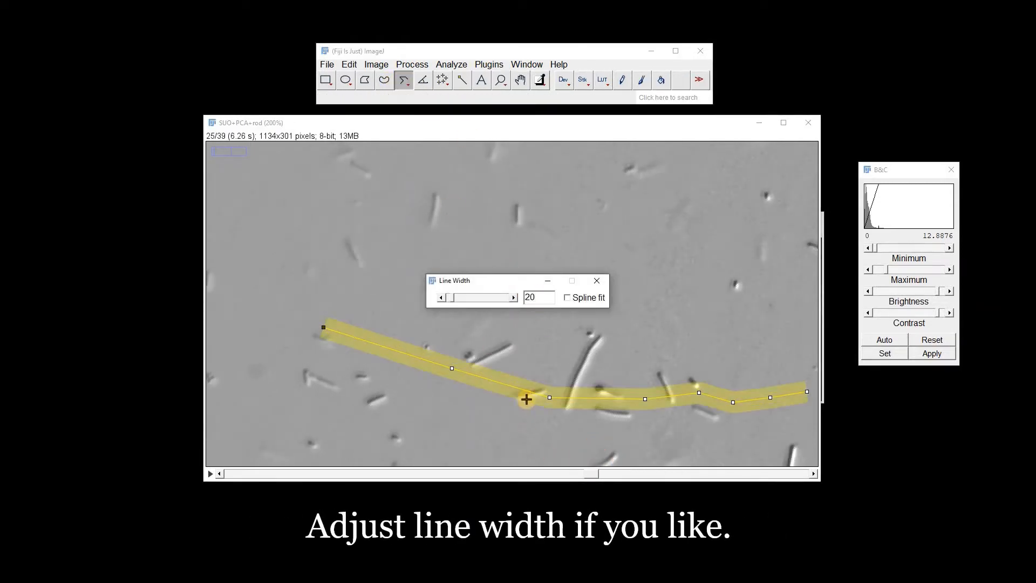
{"action": "left_click", "coordinate": [597, 281]}
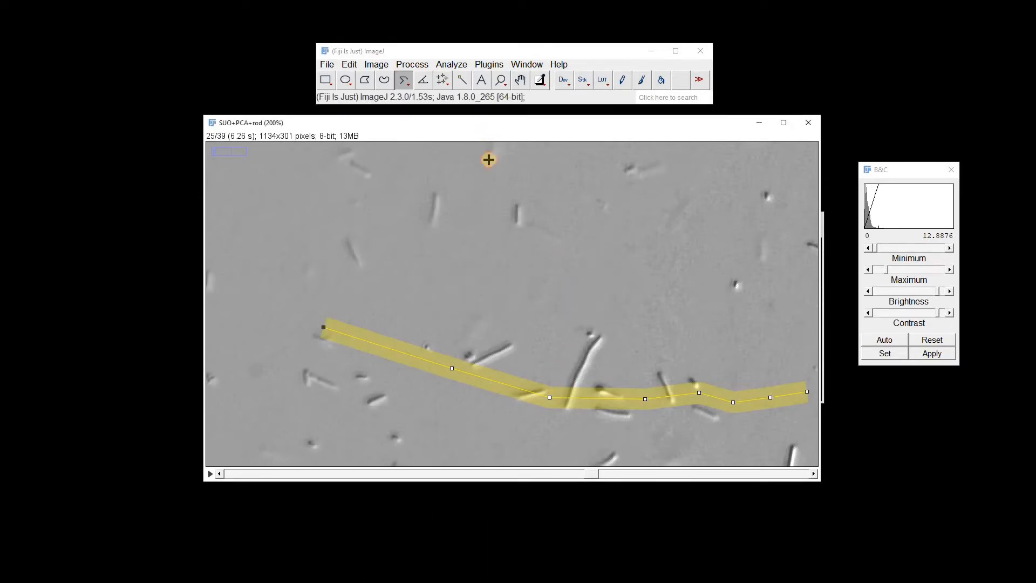
Minimize the projection and generate a kymograph of the movie's line with KymoResliceWide, using the Maximum intensity across the width
{"action": "key", "text": "minus"}
{"action": "left_click_drag", "start_coordinate": [493, 122], "coordinate": [516, 279]}
{"action": "left_click", "coordinate": [763, 218]}
{"action": "left_click_drag", "start_coordinate": [691, 280], "coordinate": [681, 166]}
{"action": "left_click", "coordinate": [489, 65]}
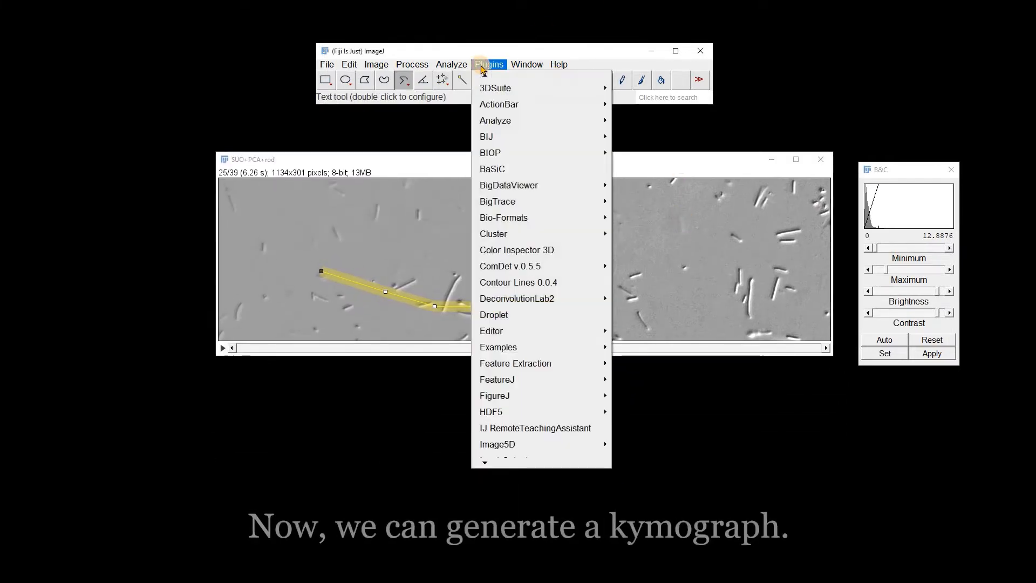
{"action": "mouse_move", "coordinate": [483, 458]}
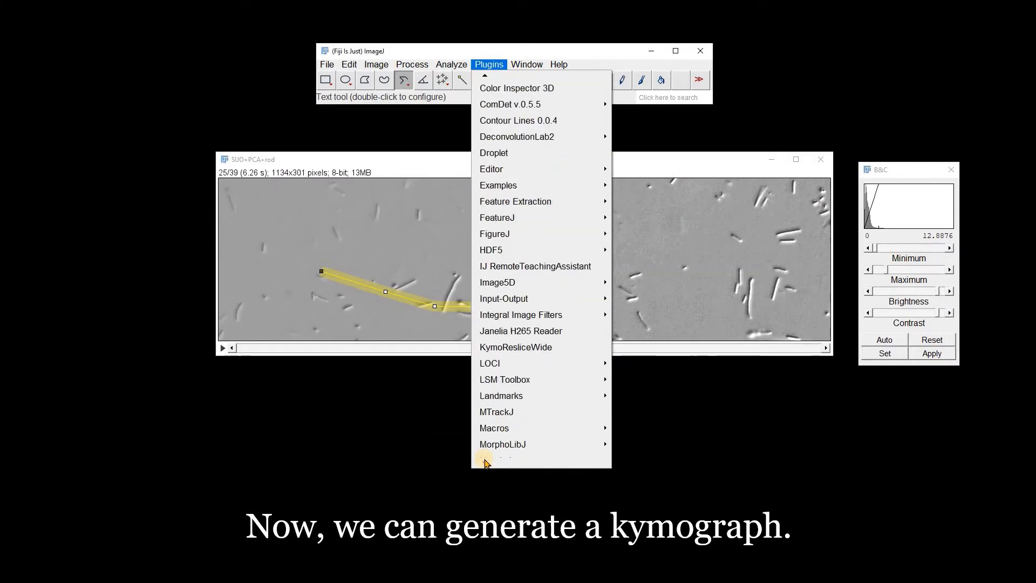
{"action": "left_click", "coordinate": [507, 299]}
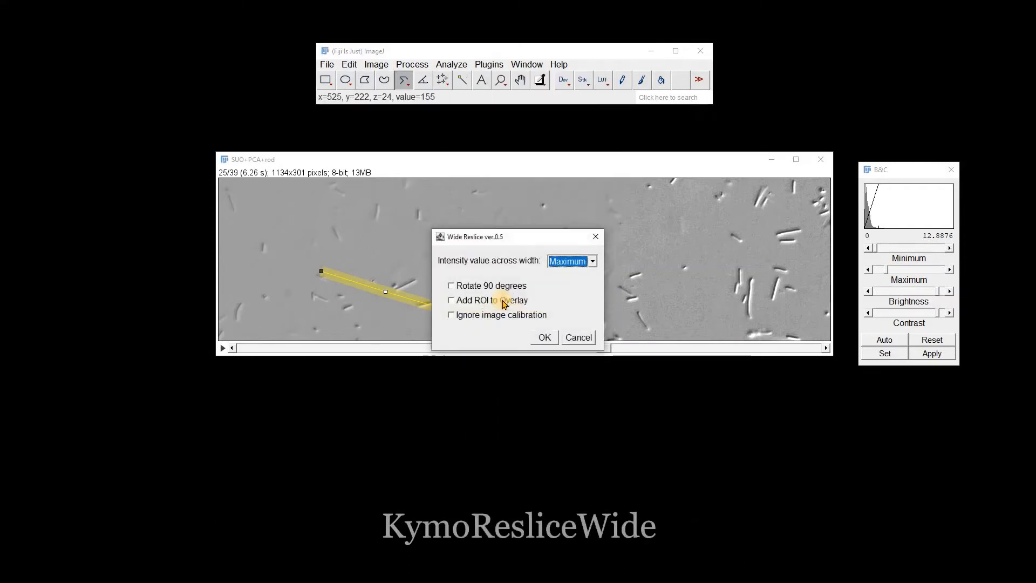
{"action": "left_click", "coordinate": [593, 262]}
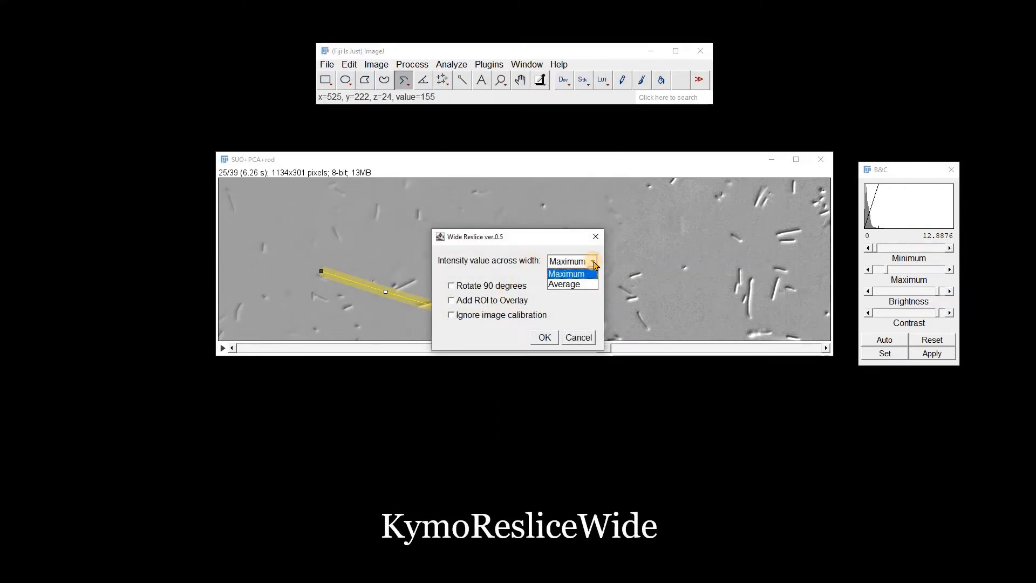
{"action": "left_click", "coordinate": [584, 292]}
{"action": "left_click", "coordinate": [544, 338]}
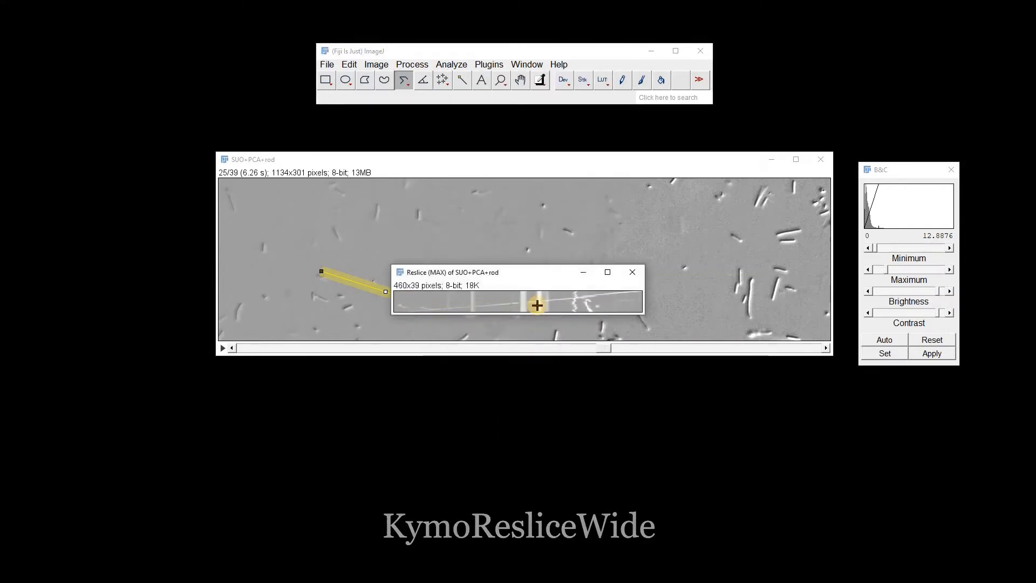
Set the segmented line width to 5 pixels and trace the diagonal streak across the full width of the kymograph
{"action": "left_click", "coordinate": [500, 81]}
{"action": "left_click", "coordinate": [554, 316]}
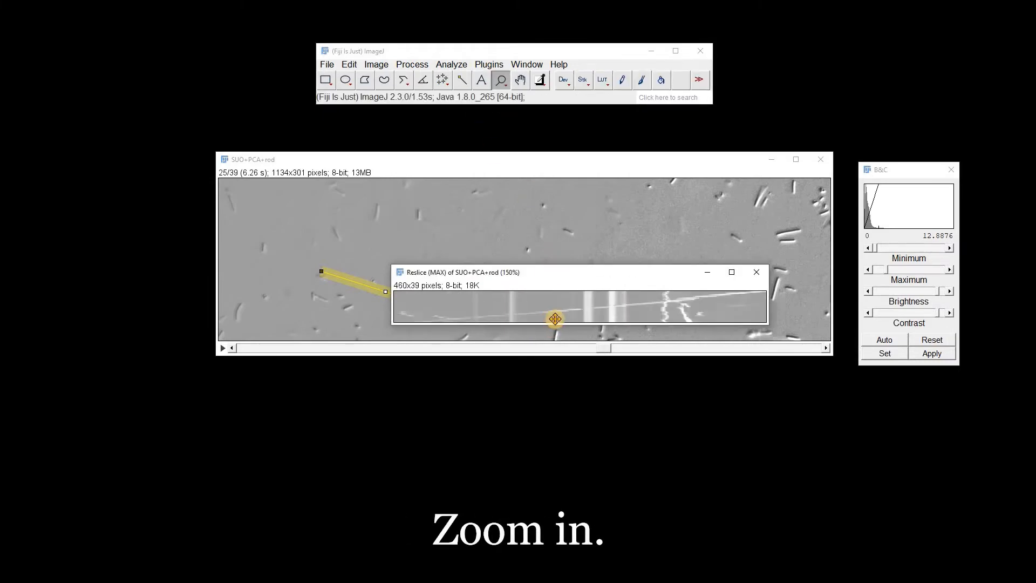
{"action": "left_click", "coordinate": [553, 315]}
{"action": "left_click", "coordinate": [553, 314]}
{"action": "left_click_drag", "start_coordinate": [557, 279], "coordinate": [433, 178]}
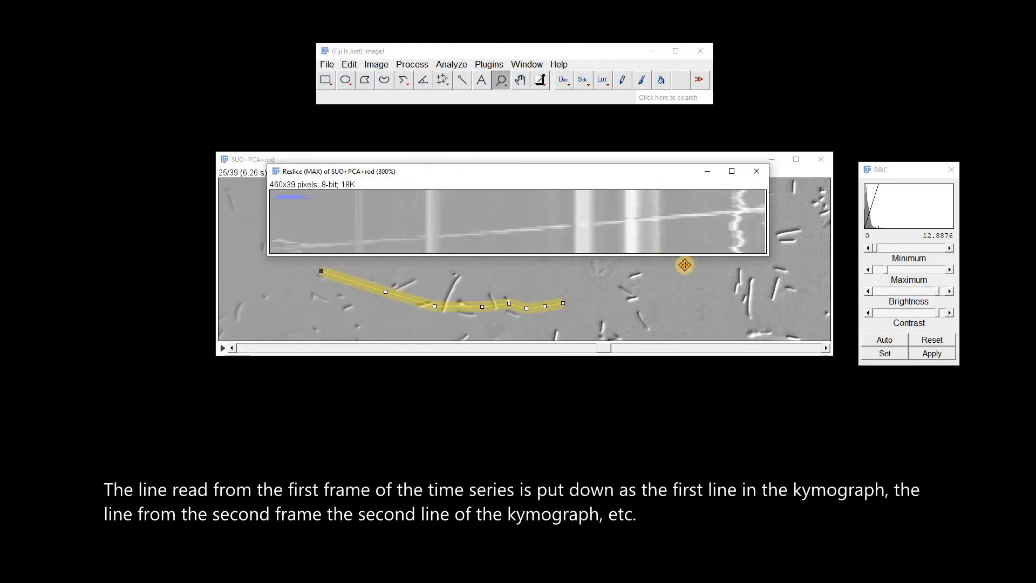
{"action": "double_click", "coordinate": [406, 83]}
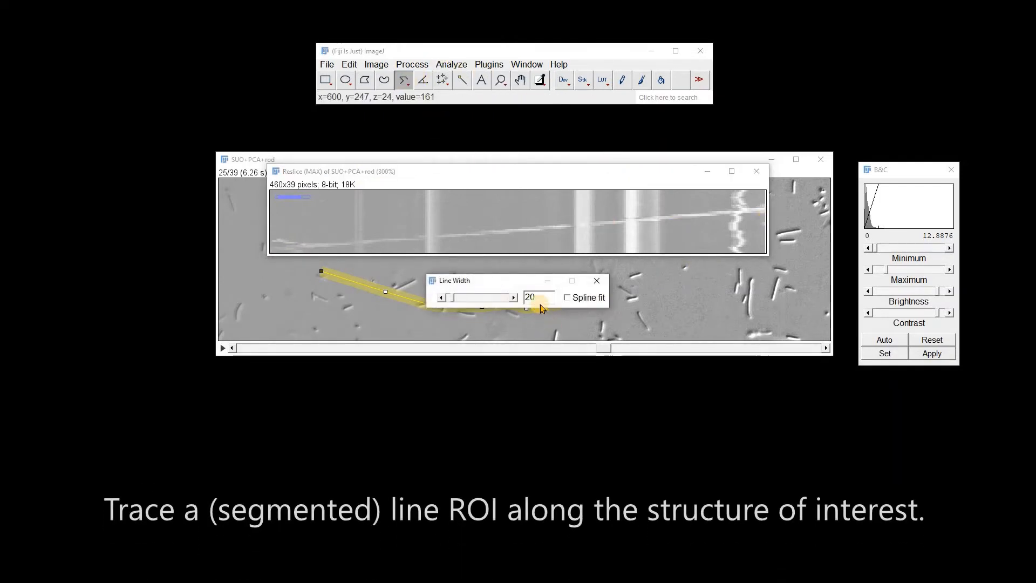
{"action": "type", "text": "5"}
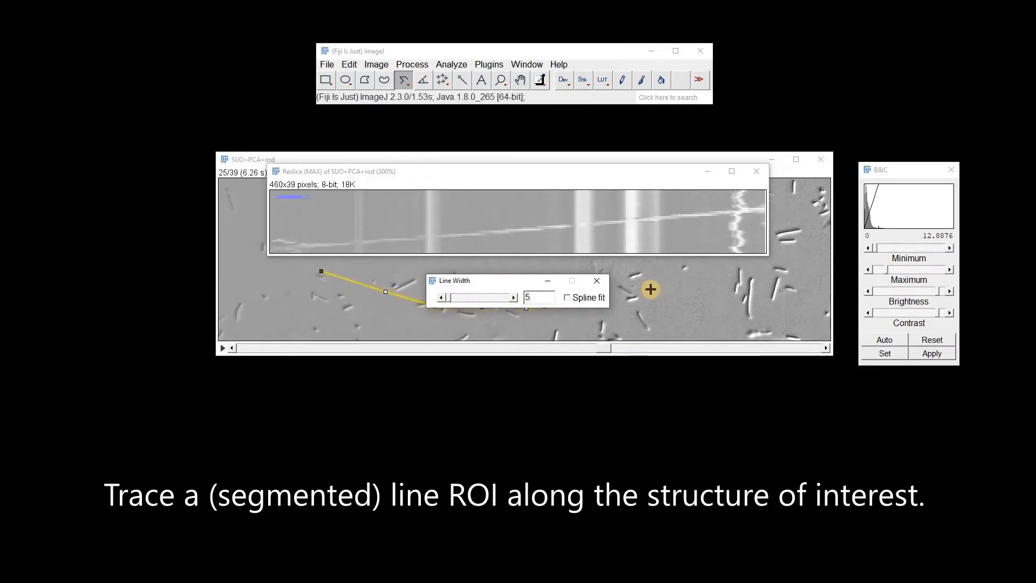
{"action": "left_click", "coordinate": [597, 281]}
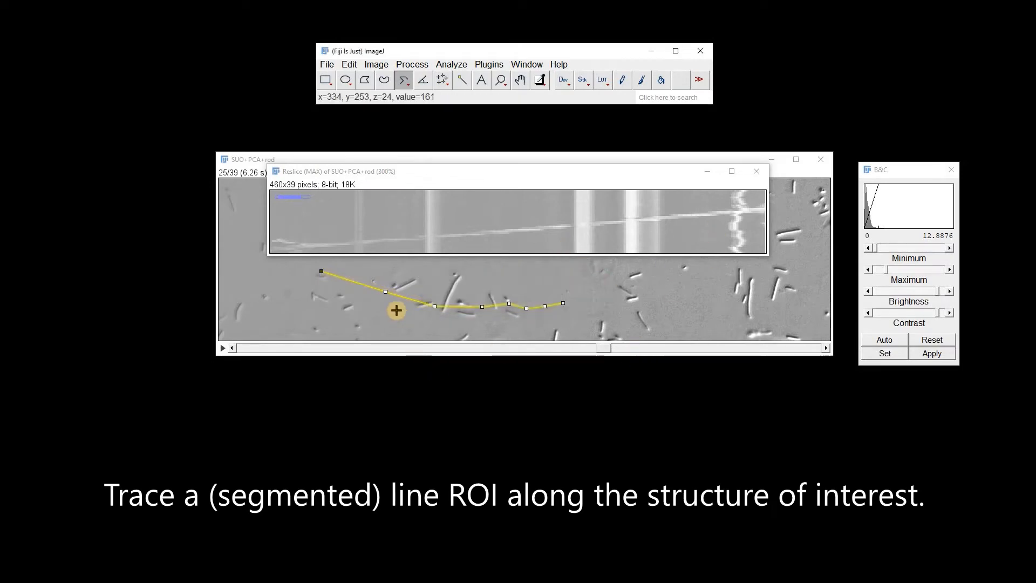
{"action": "left_click", "coordinate": [271, 248]}
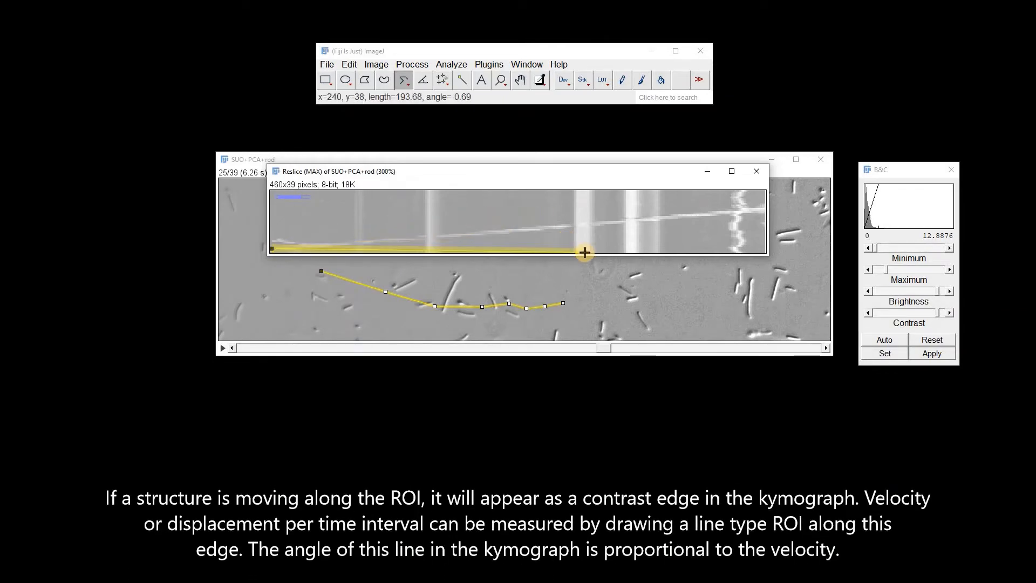
{"action": "double_click", "coordinate": [761, 210]}
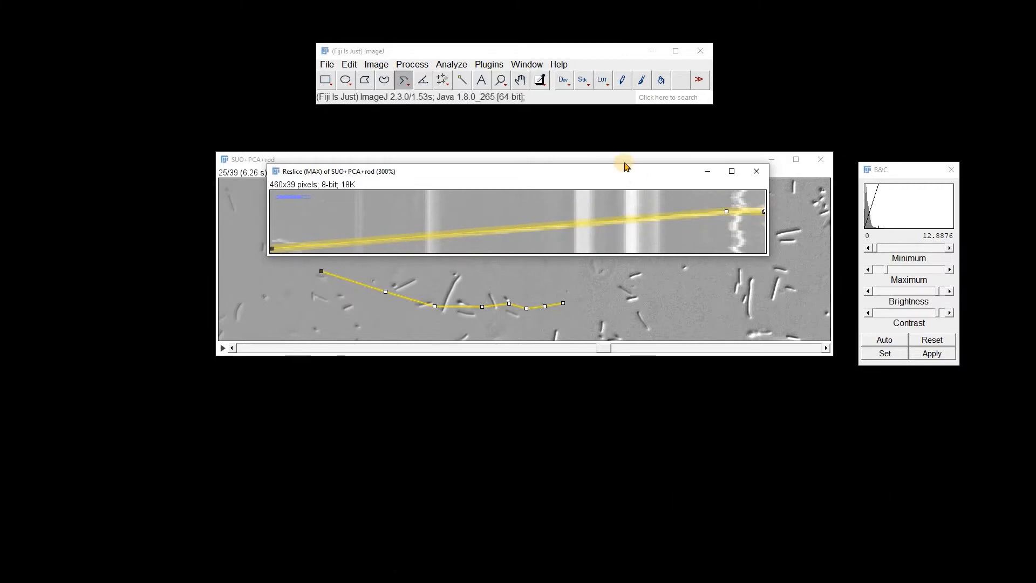
Load the Velocity_Measurement_Tool toolset and measure the velocities along the kymograph's segmented line, dismissing the results unsaved
{"action": "left_click", "coordinate": [700, 82]}
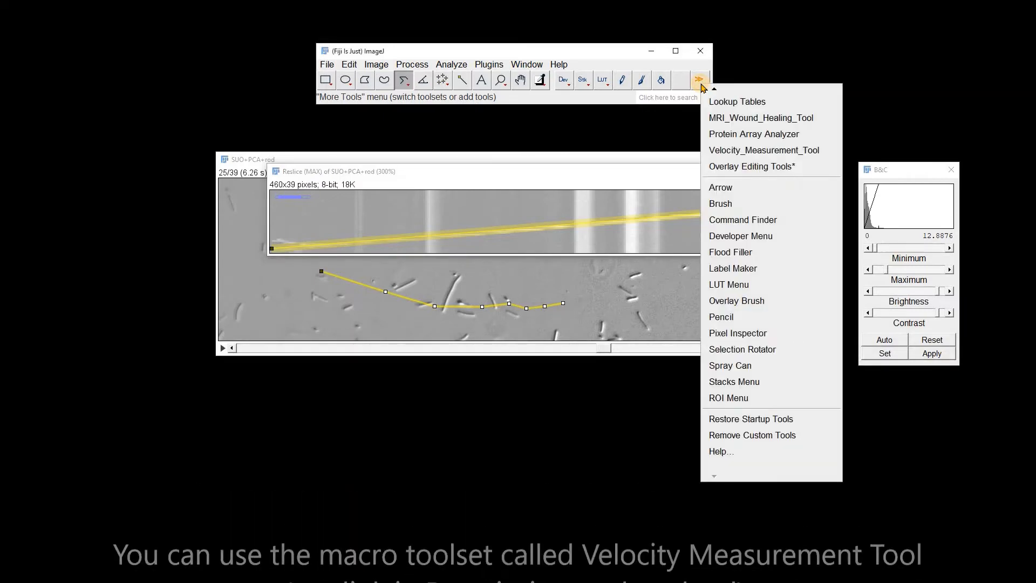
{"action": "left_click", "coordinate": [730, 151]}
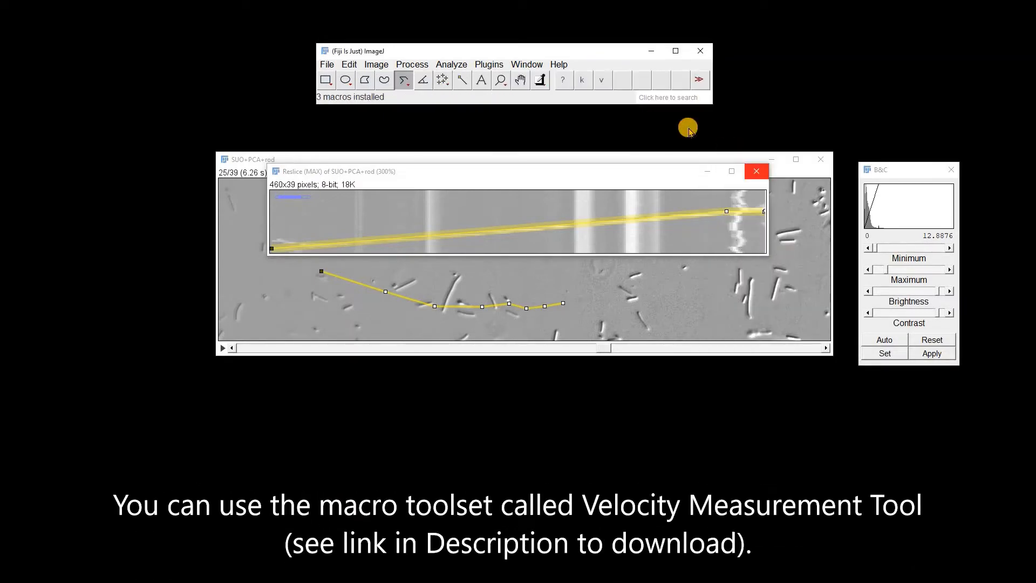
{"action": "left_click", "coordinate": [601, 82]}
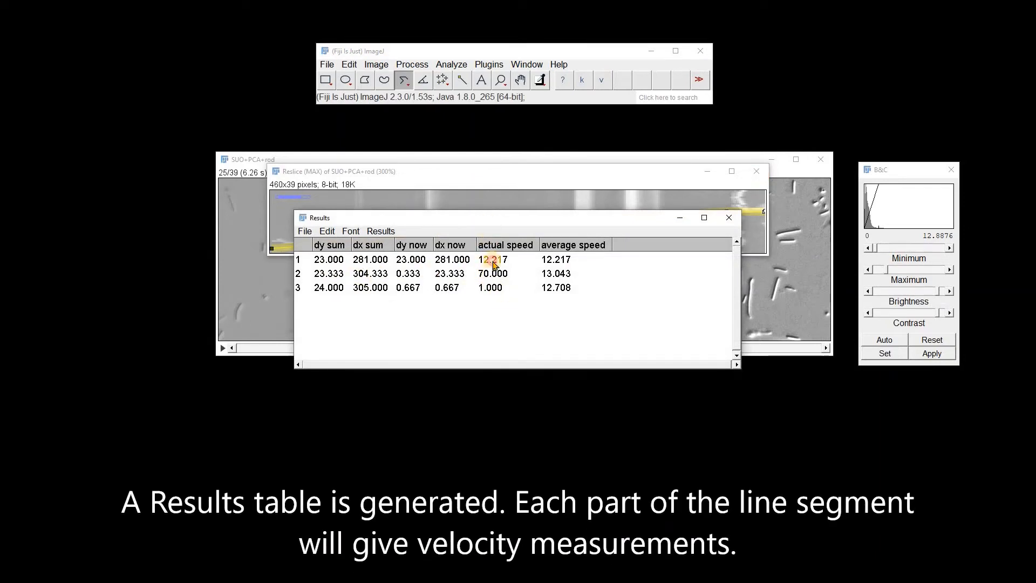
{"action": "left_click_drag", "start_coordinate": [493, 217], "coordinate": [506, 299]}
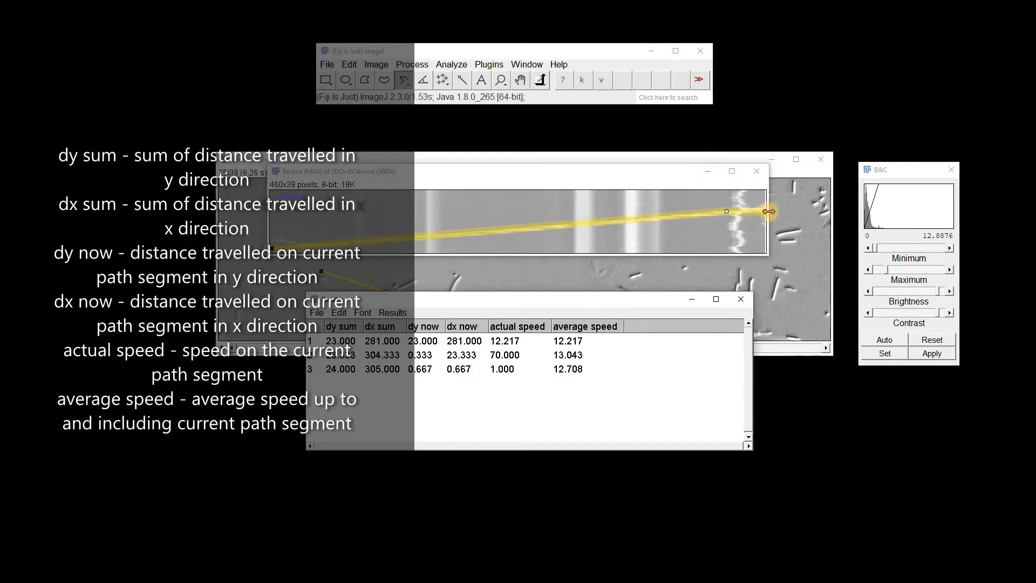
{"action": "left_click", "coordinate": [742, 302]}
{"action": "left_click", "coordinate": [508, 195]}
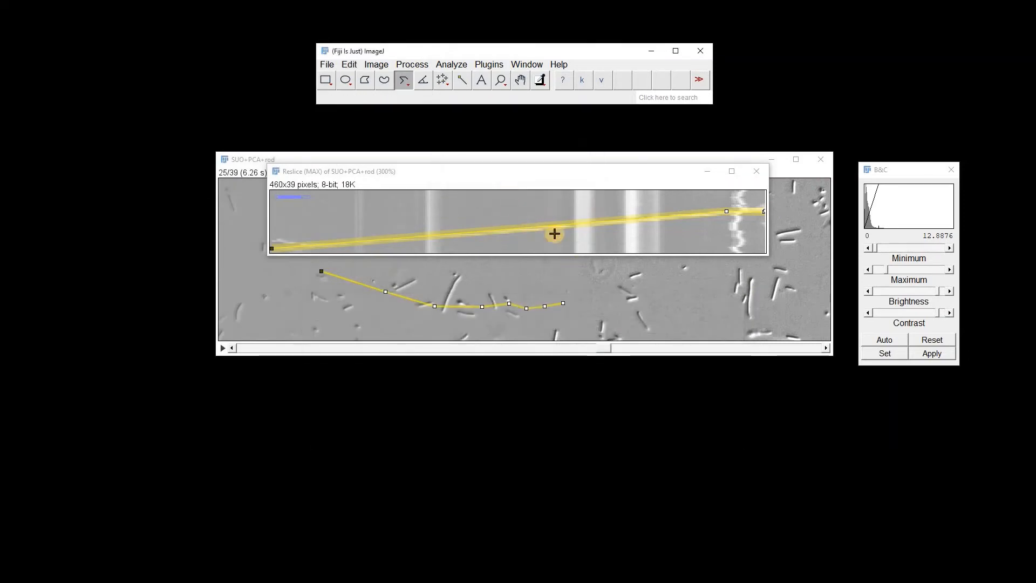
Replace the kymograph trace with a single straight line along the diagonal streak and measure its speed
{"action": "left_click", "coordinate": [554, 232]}
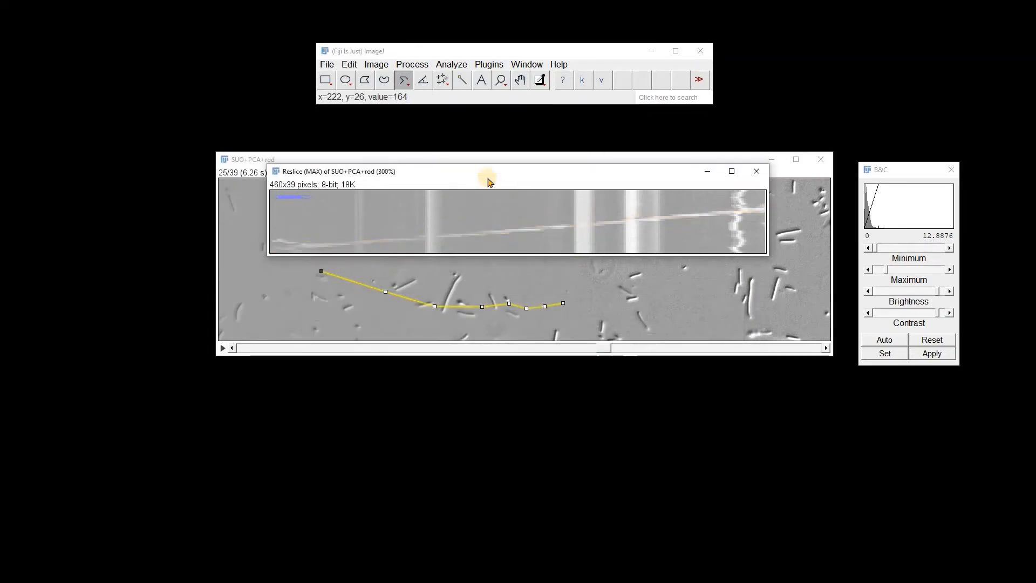
{"action": "left_click", "coordinate": [271, 247]}
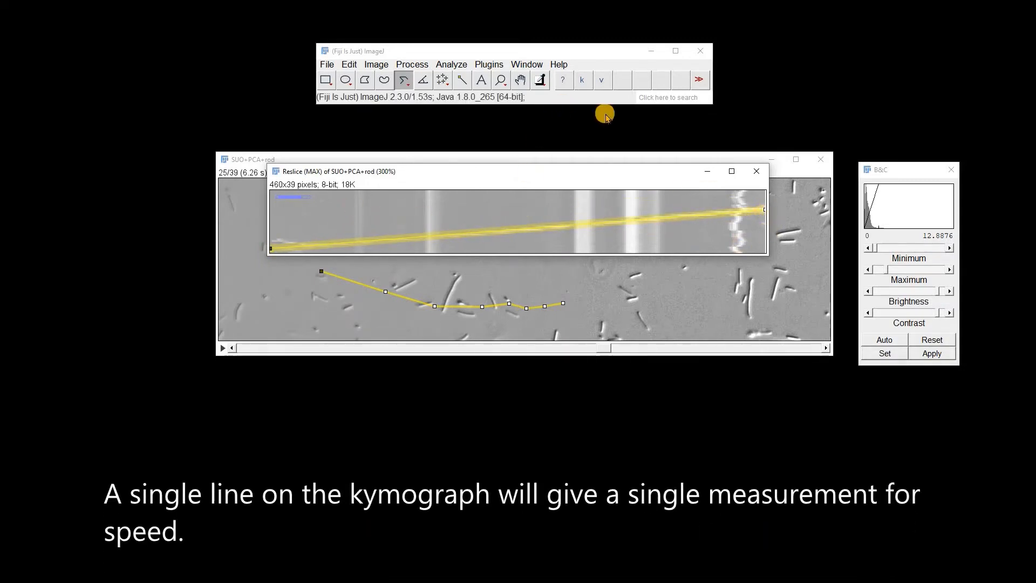
{"action": "left_click", "coordinate": [602, 82]}
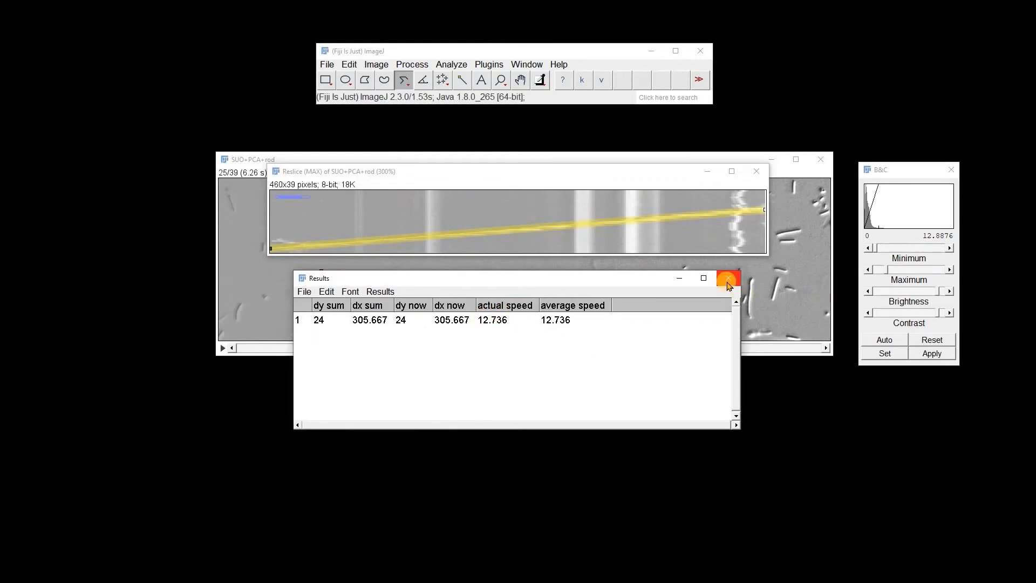
{"action": "left_click", "coordinate": [677, 278]}
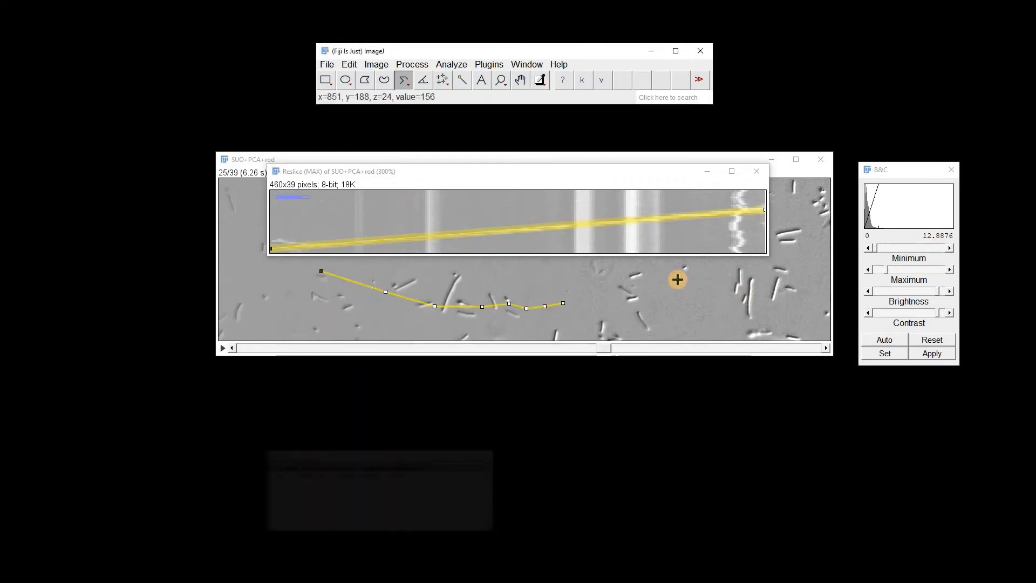
Close the kymograph and load the KymographClear 2.0a toolset
{"action": "left_click", "coordinate": [757, 171]}
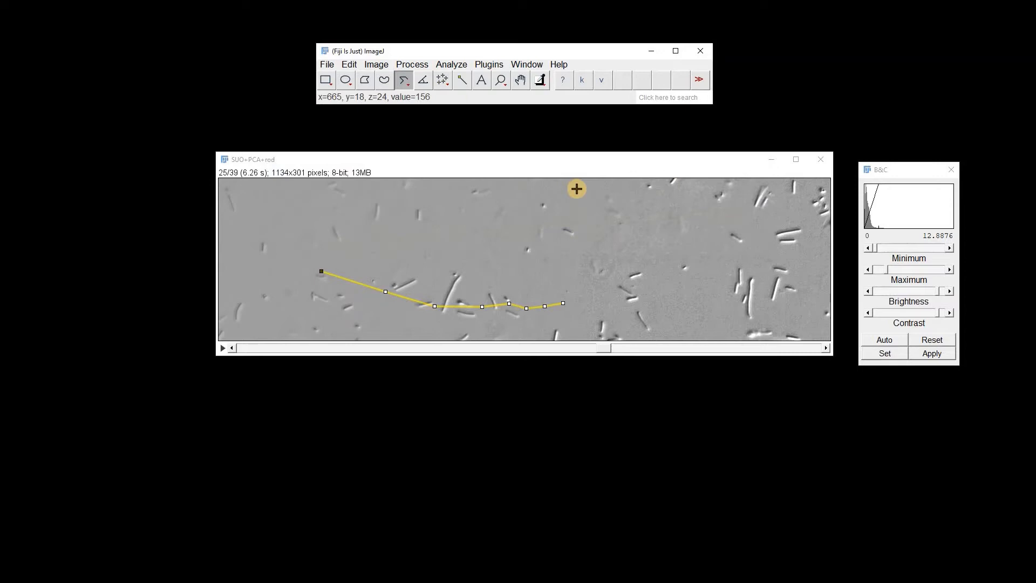
{"action": "left_click", "coordinate": [701, 82]}
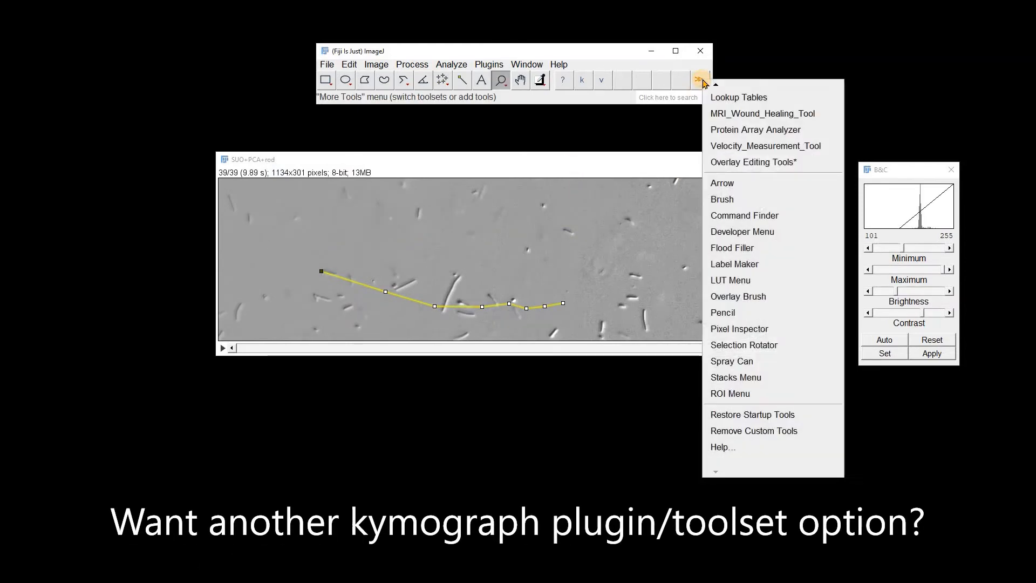
{"action": "mouse_move", "coordinate": [714, 86]}
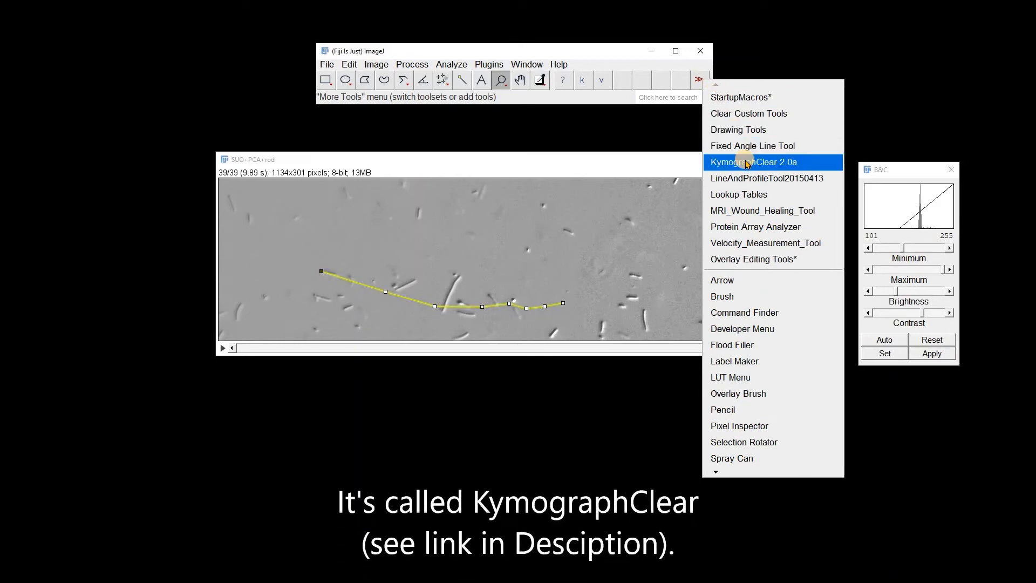
{"action": "left_click", "coordinate": [746, 163]}
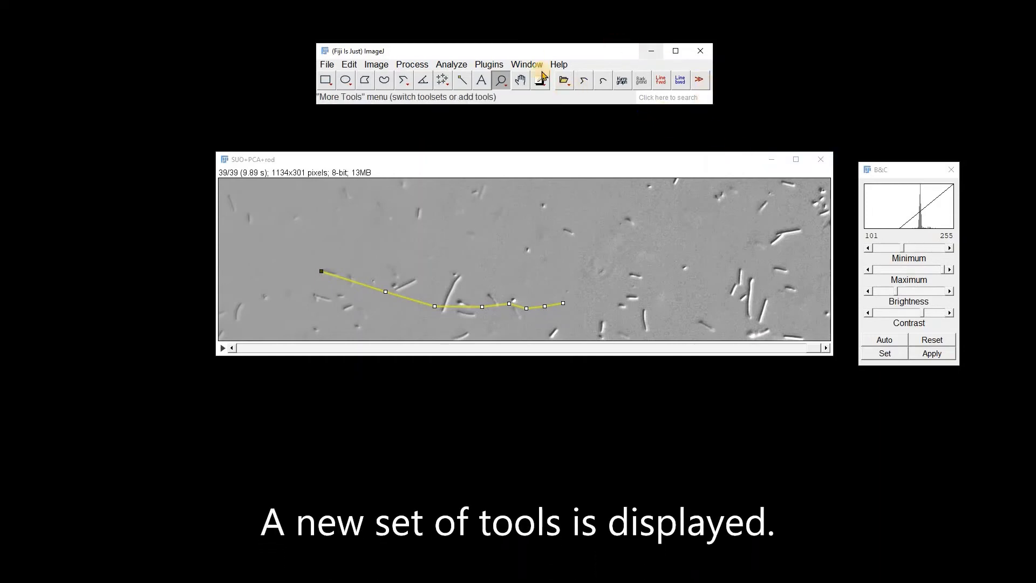
Generate the KymographClear kymographs from the segmented line on the SUO+PCA+rod stack with a line width of 5
{"action": "left_click", "coordinate": [565, 81]}
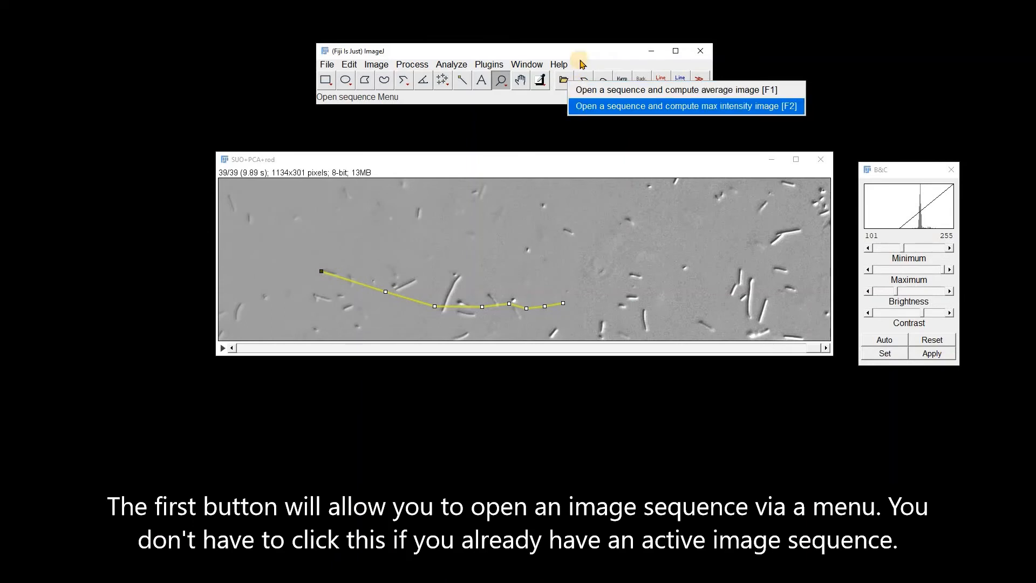
{"action": "left_click", "coordinate": [577, 51]}
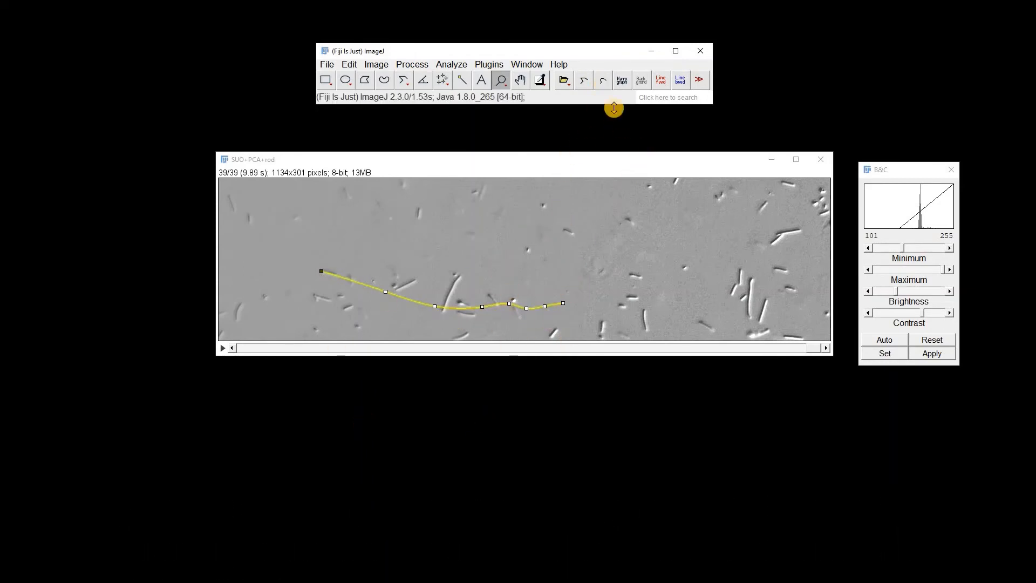
{"action": "left_click", "coordinate": [624, 84]}
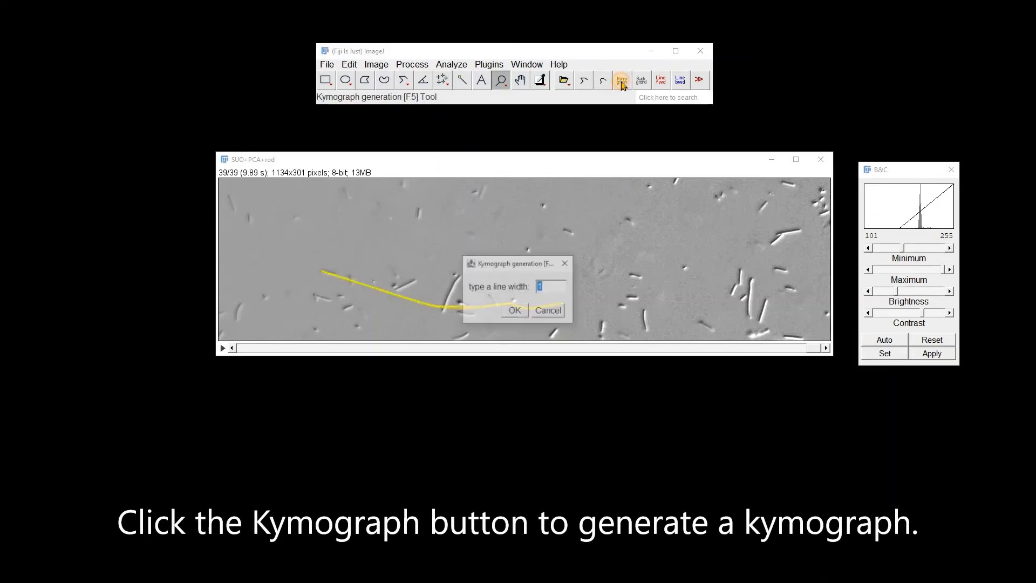
{"action": "type", "text": "5"}
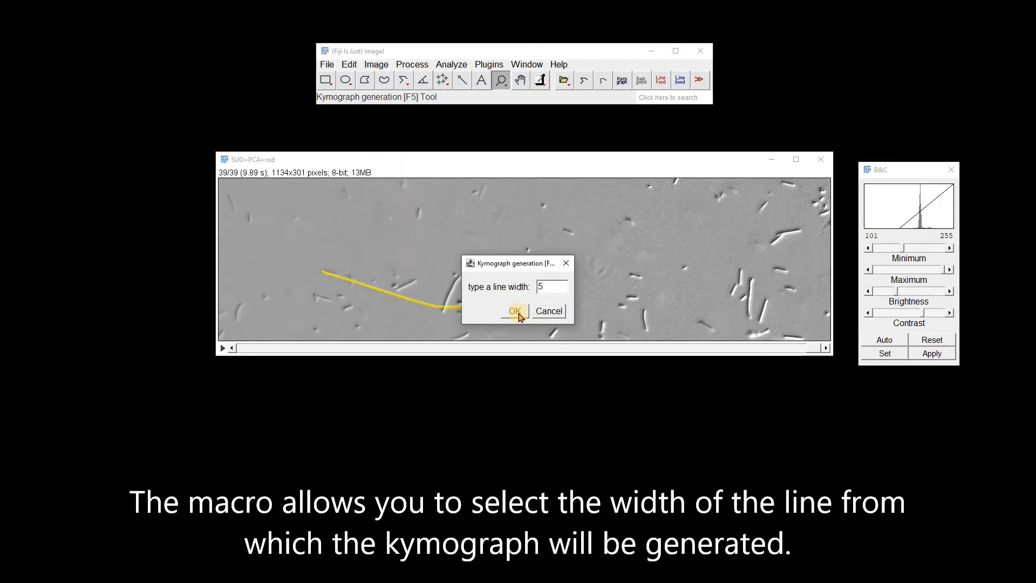
{"action": "left_click", "coordinate": [516, 312]}
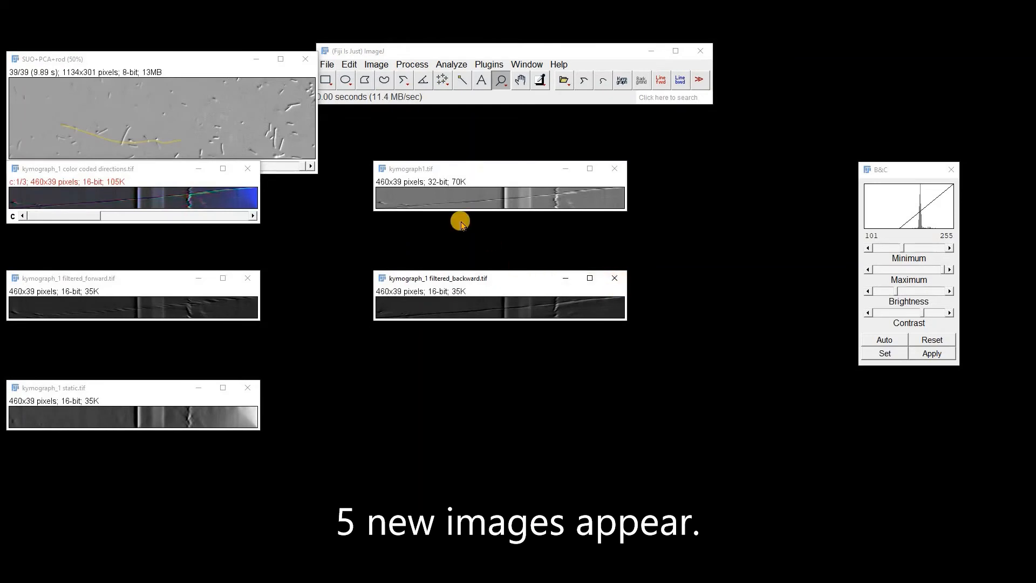
Enlarge the unfiltered kymograph, kymograph1.tif, to 200% to examine its streaks
{"action": "left_click", "coordinate": [428, 169]}
{"action": "left_click", "coordinate": [502, 81]}
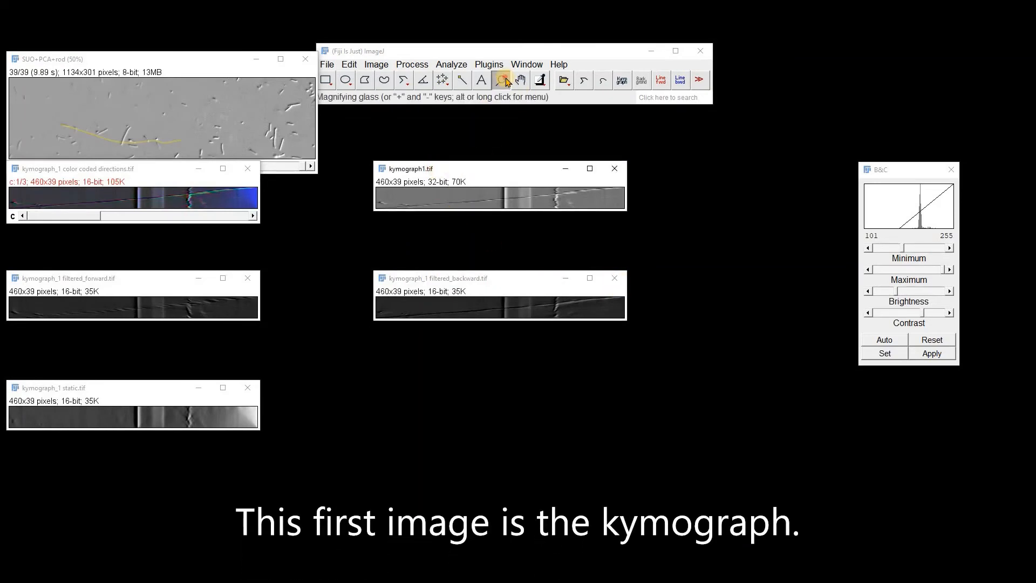
{"action": "left_click", "coordinate": [529, 205]}
{"action": "left_click", "coordinate": [529, 205]}
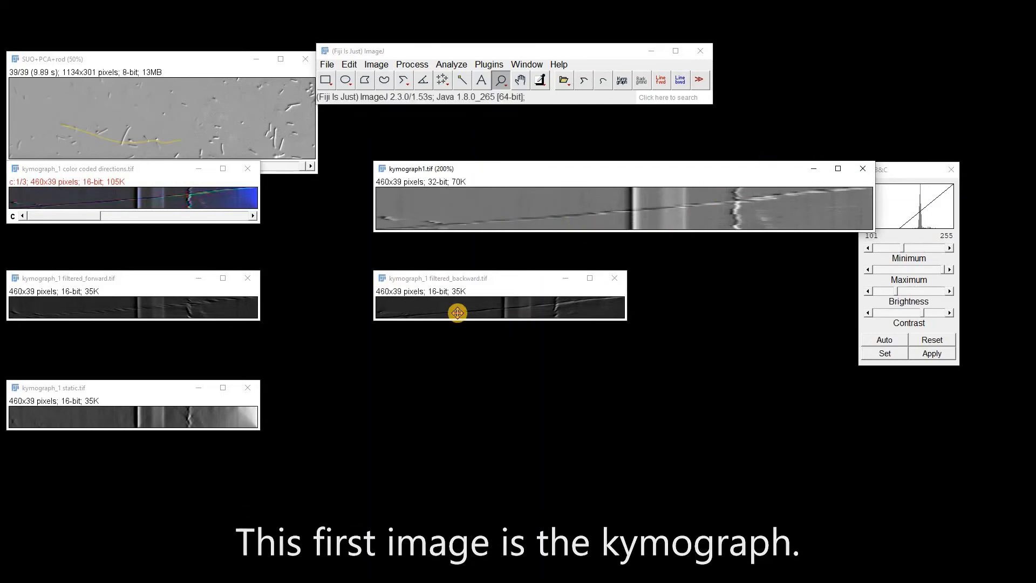
Enlarge the backward-filtered kymograph to 200%, place it just below the unfiltered one and auto-adjust its contrast
{"action": "left_click", "coordinate": [474, 313]}
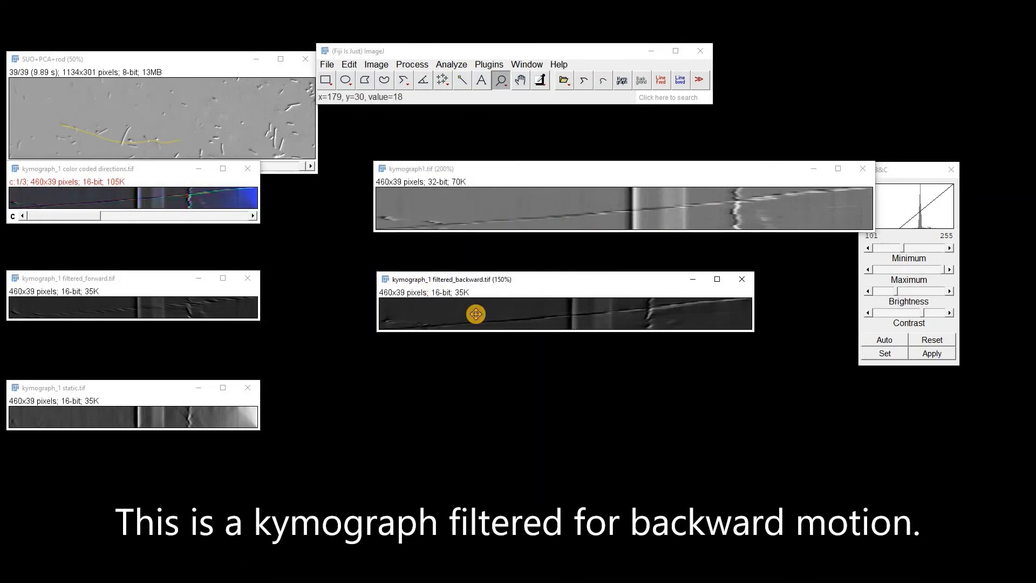
{"action": "left_click", "coordinate": [474, 312]}
{"action": "left_click_drag", "start_coordinate": [515, 280], "coordinate": [499, 212]}
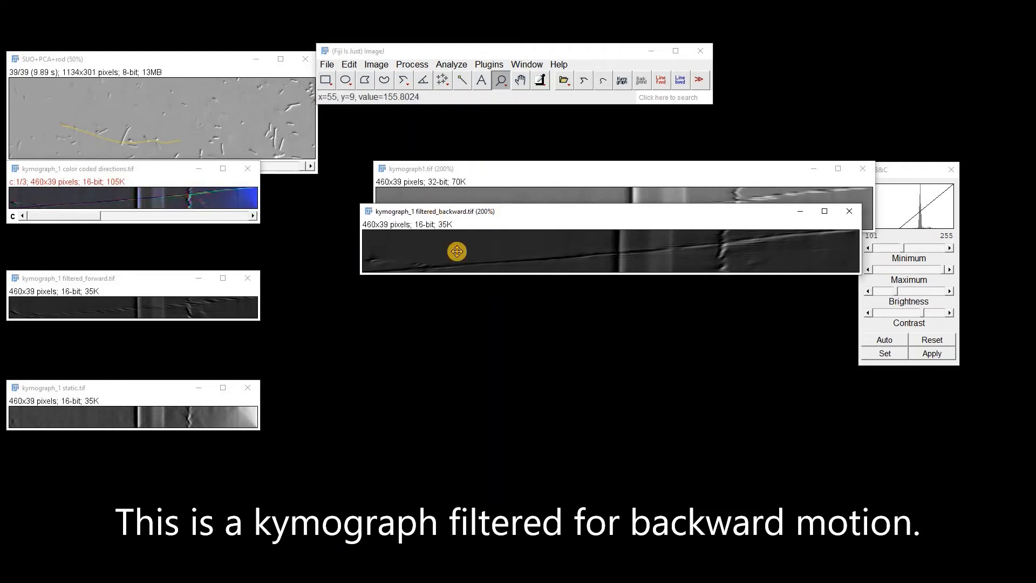
{"action": "left_click", "coordinate": [883, 341]}
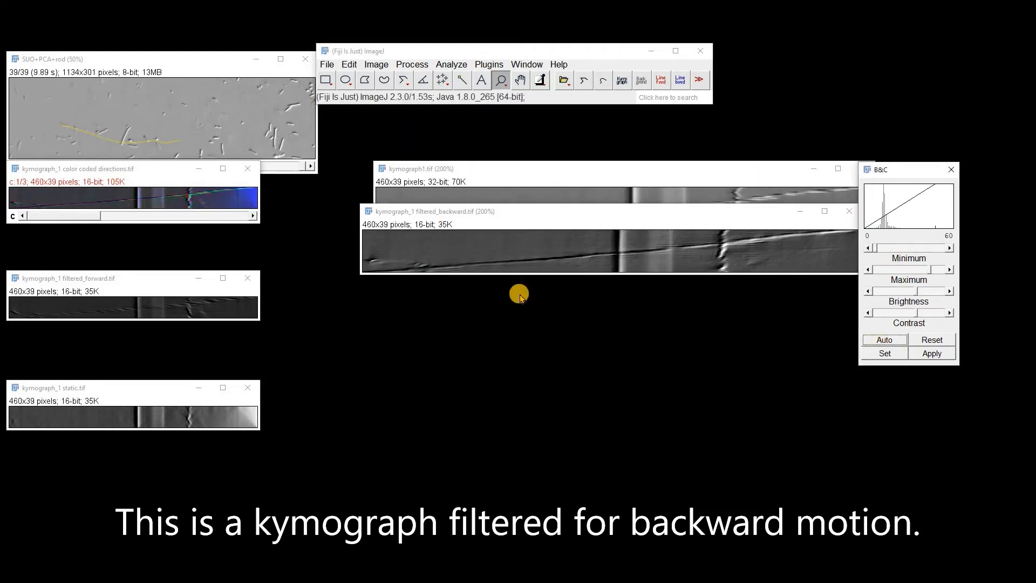
Place the forward-filtered kymograph below the backward-filtered one, enlarge it to 200% and auto-adjust its contrast
{"action": "left_click_drag", "start_coordinate": [125, 292], "coordinate": [474, 292]}
{"action": "left_click", "coordinate": [568, 324]}
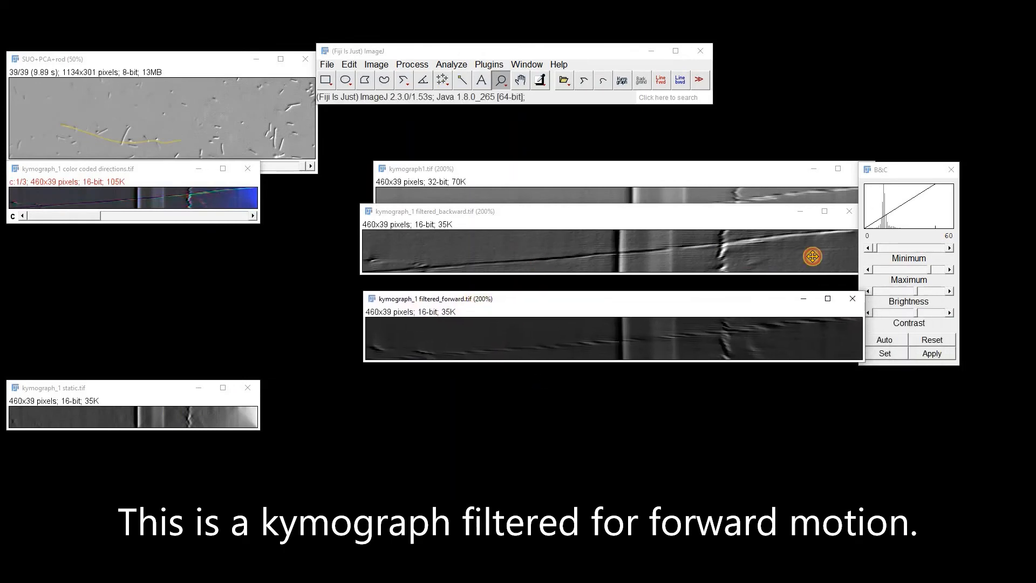
{"action": "left_click", "coordinate": [883, 340]}
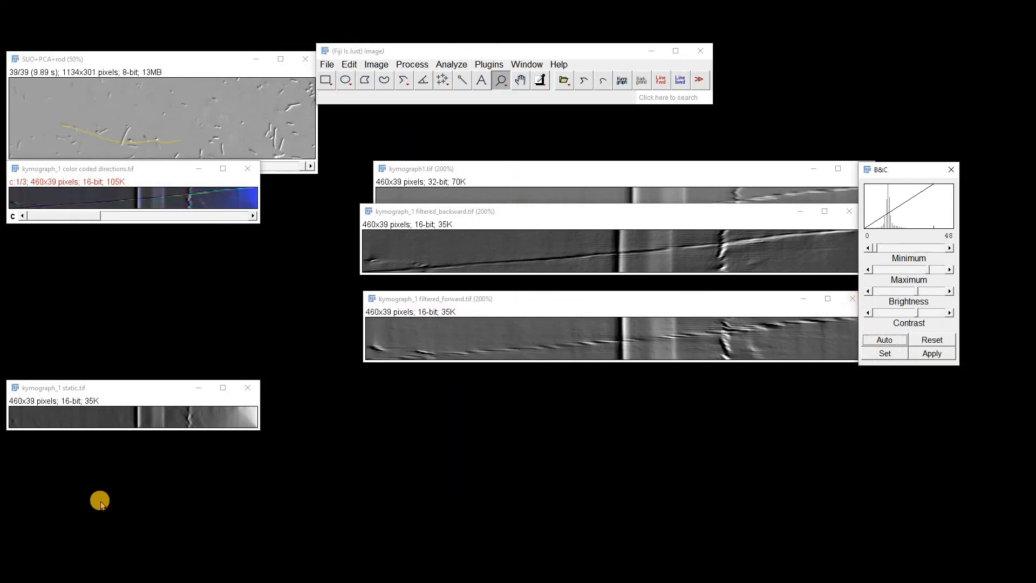
Enlarge the static and color coded directions kymographs to 200% and arrange them with the source stack beside the other kymographs
{"action": "left_click_drag", "start_coordinate": [108, 383], "coordinate": [484, 366]}
{"action": "left_click", "coordinate": [578, 370]}
{"action": "left_click", "coordinate": [578, 370]}
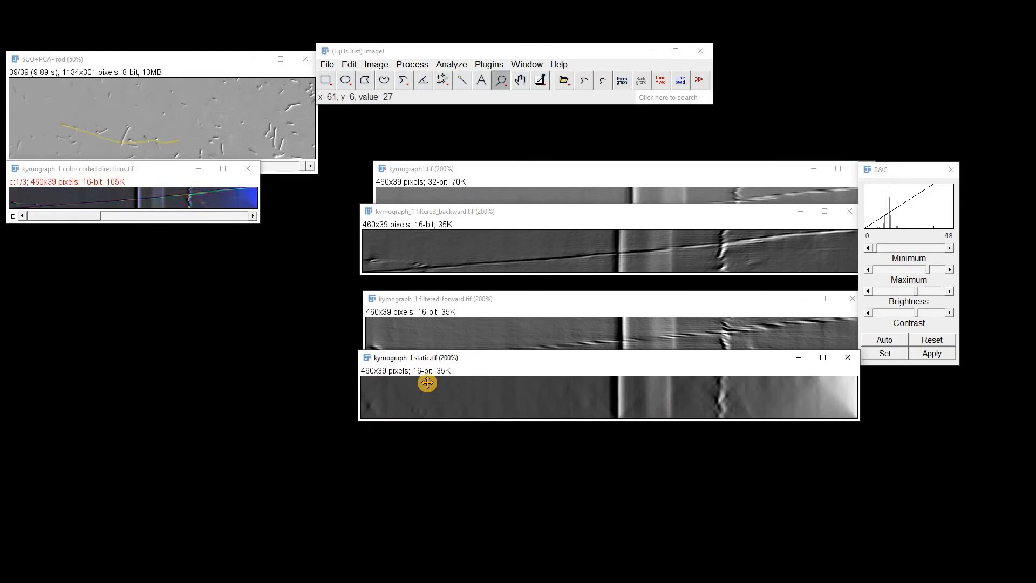
{"action": "left_click", "coordinate": [169, 169]}
{"action": "left_click_drag", "start_coordinate": [412, 258], "coordinate": [503, 248]}
{"action": "left_click", "coordinate": [589, 289]}
{"action": "left_click", "coordinate": [588, 288]}
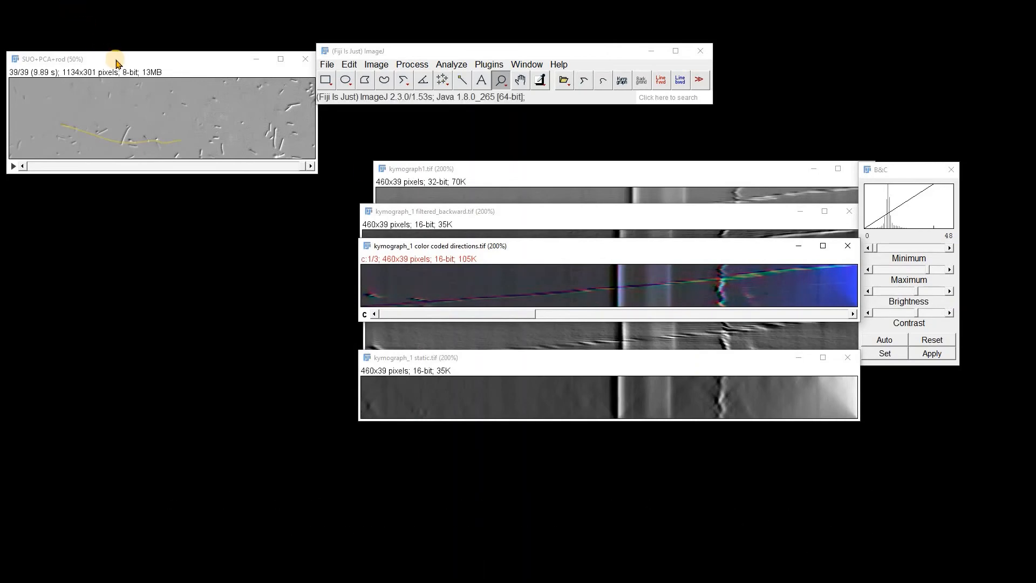
{"action": "left_click_drag", "start_coordinate": [115, 57], "coordinate": [491, 346]}
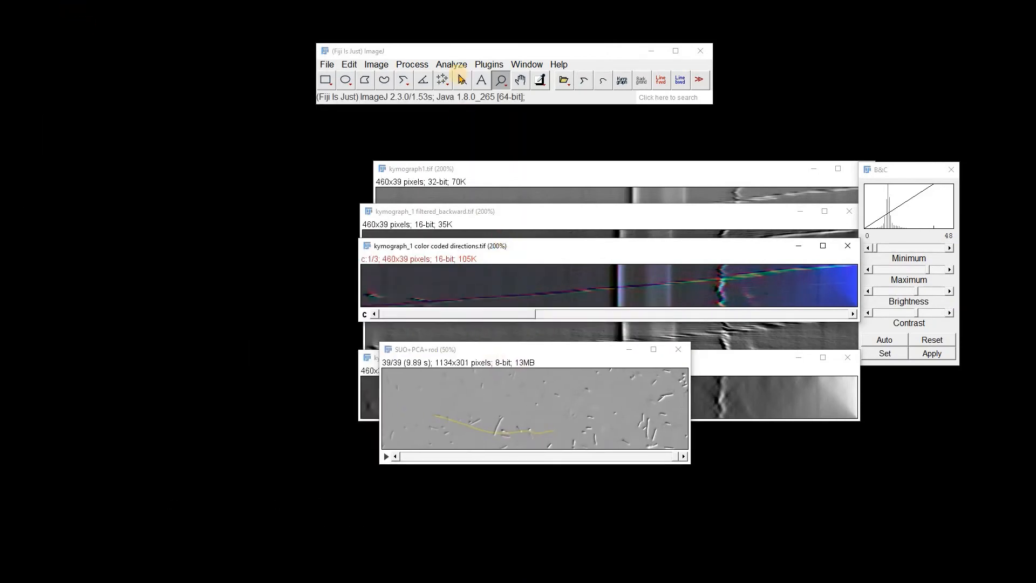
Open the Channels Tool and set the color coded directions kymograph to Color display mode
{"action": "left_click", "coordinate": [376, 64]}
{"action": "mouse_move", "coordinate": [406, 149]}
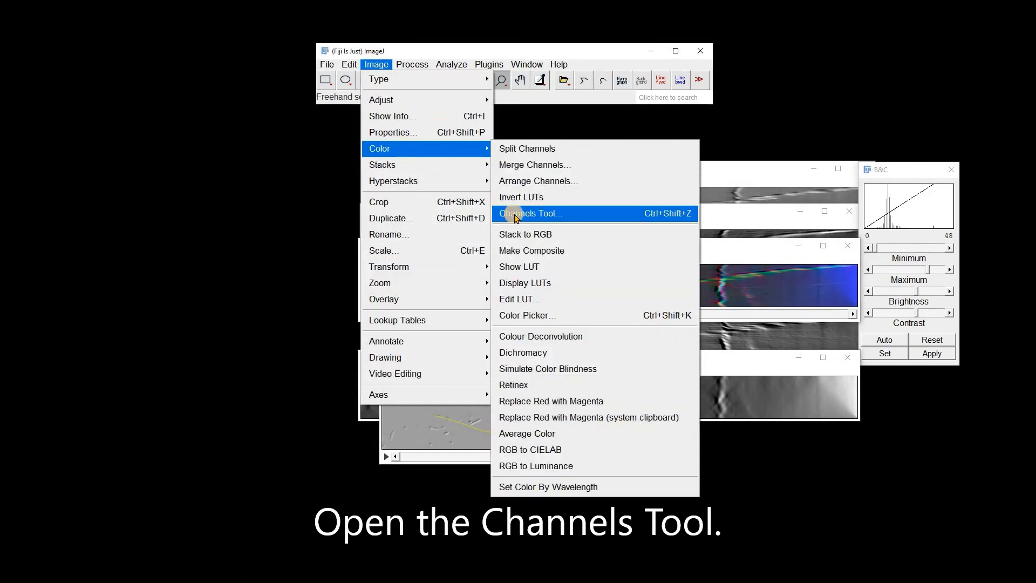
{"action": "left_click", "coordinate": [606, 210]}
{"action": "left_click_drag", "start_coordinate": [515, 244], "coordinate": [917, 198]}
{"action": "left_click", "coordinate": [939, 221]}
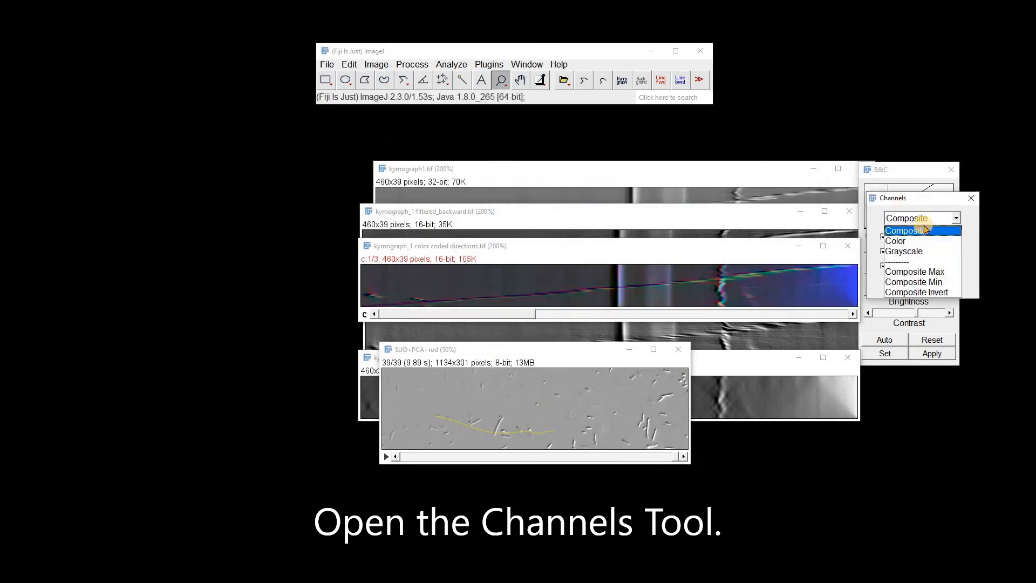
{"action": "left_click", "coordinate": [900, 240]}
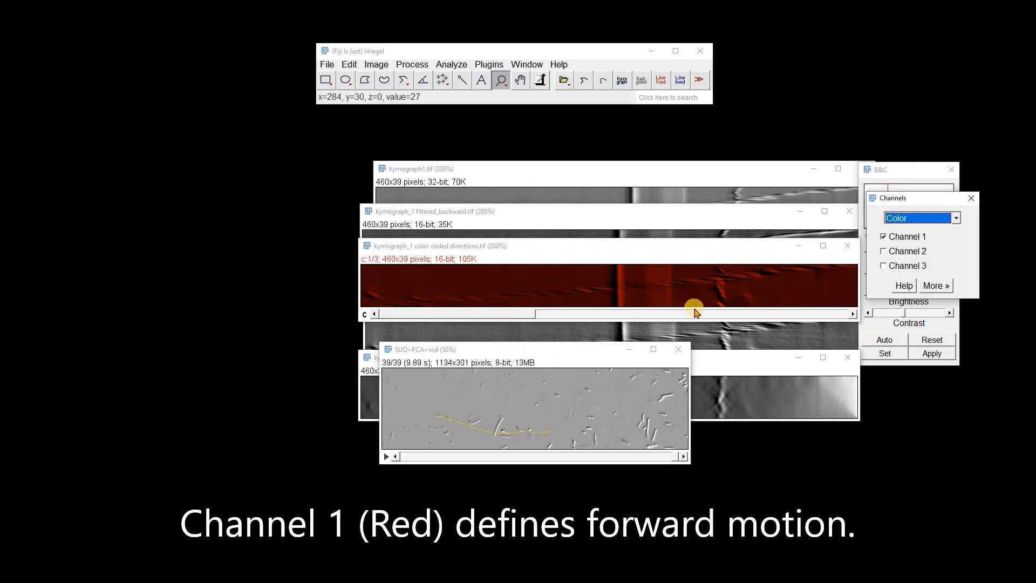
Examine channels 2 and 3 of the color coded directions kymograph one at a time, returning to channel 2
{"action": "left_click", "coordinate": [883, 252]}
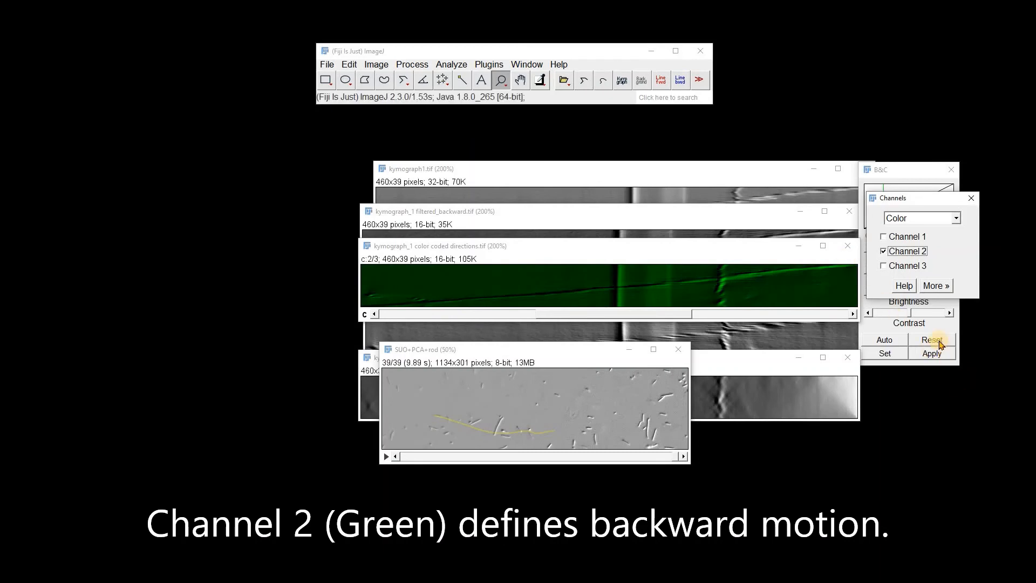
{"action": "left_click", "coordinate": [883, 266]}
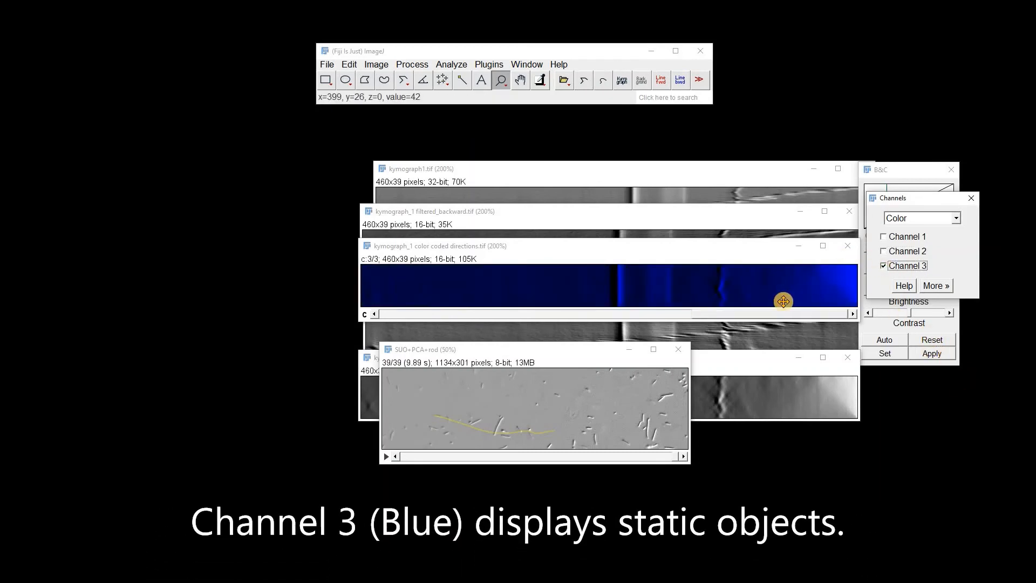
{"action": "left_click", "coordinate": [883, 251]}
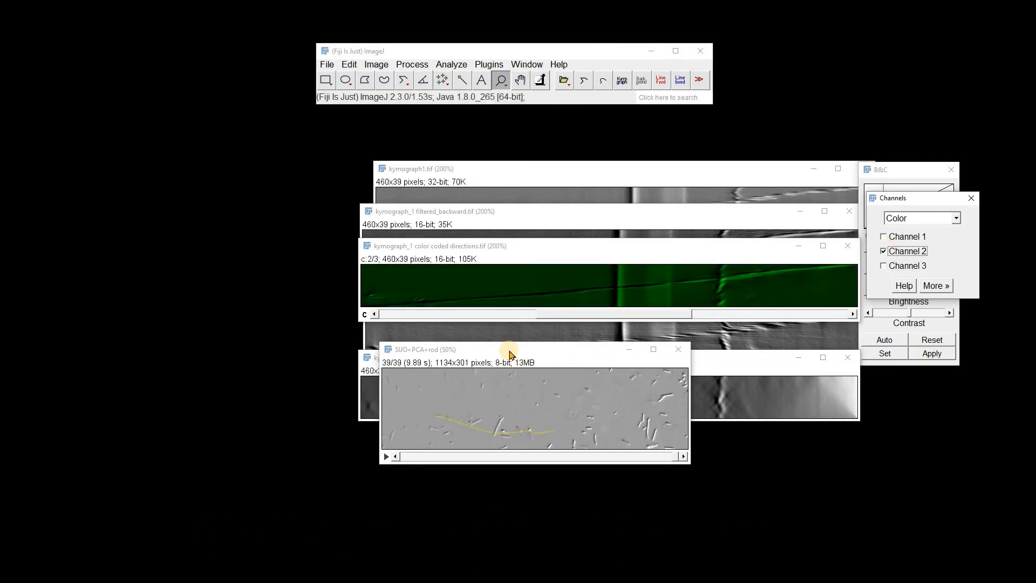
Enlarge the SUO+PCA+rod stack to 150% and go back through its frames to check the cell's motion along the traced line
{"action": "left_click_drag", "start_coordinate": [510, 354], "coordinate": [500, 179]}
{"action": "left_click", "coordinate": [454, 229]}
{"action": "left_click", "coordinate": [575, 319]}
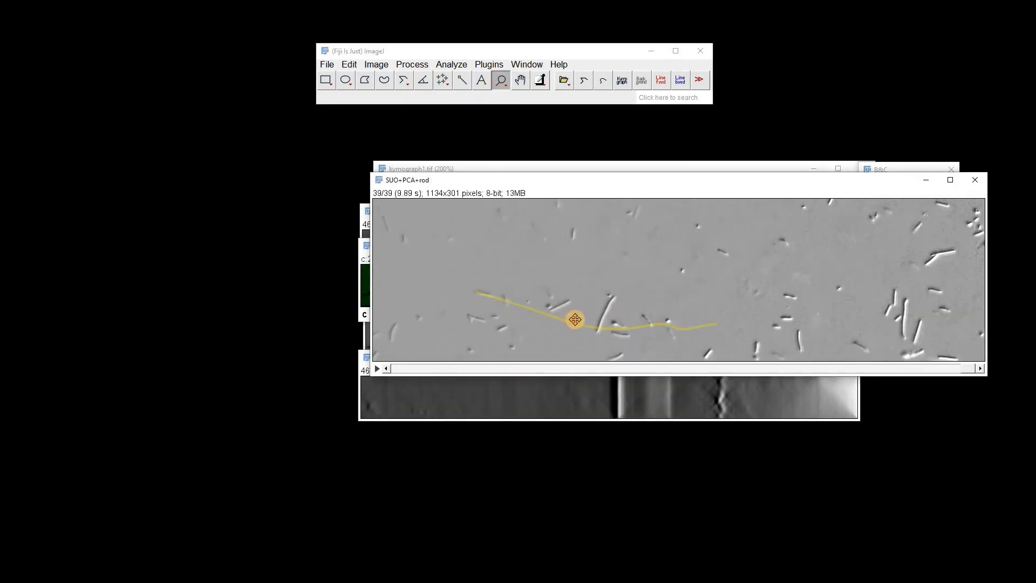
{"action": "left_click", "coordinate": [575, 319]}
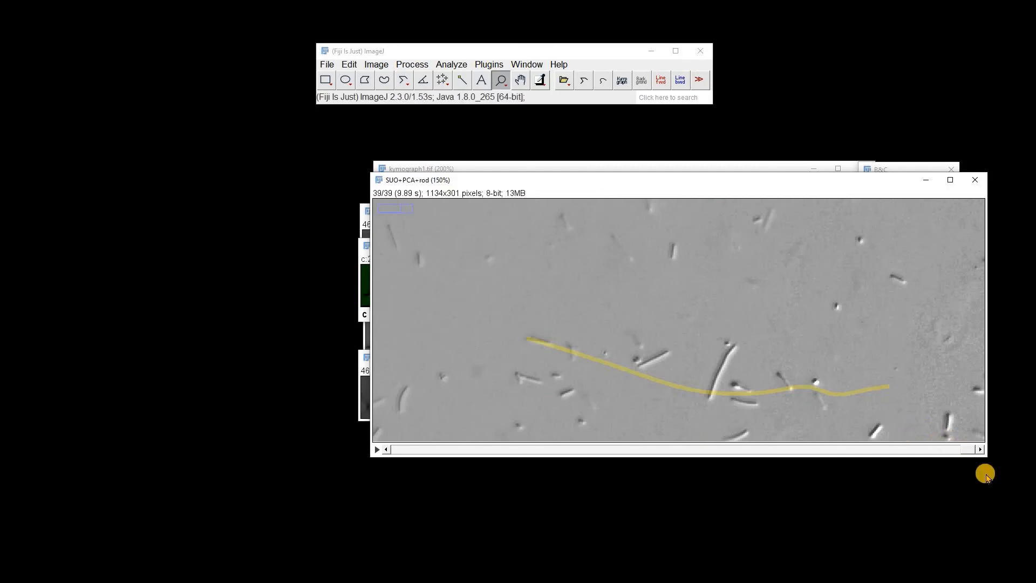
{"action": "left_click_drag", "start_coordinate": [968, 455], "coordinate": [390, 444]}
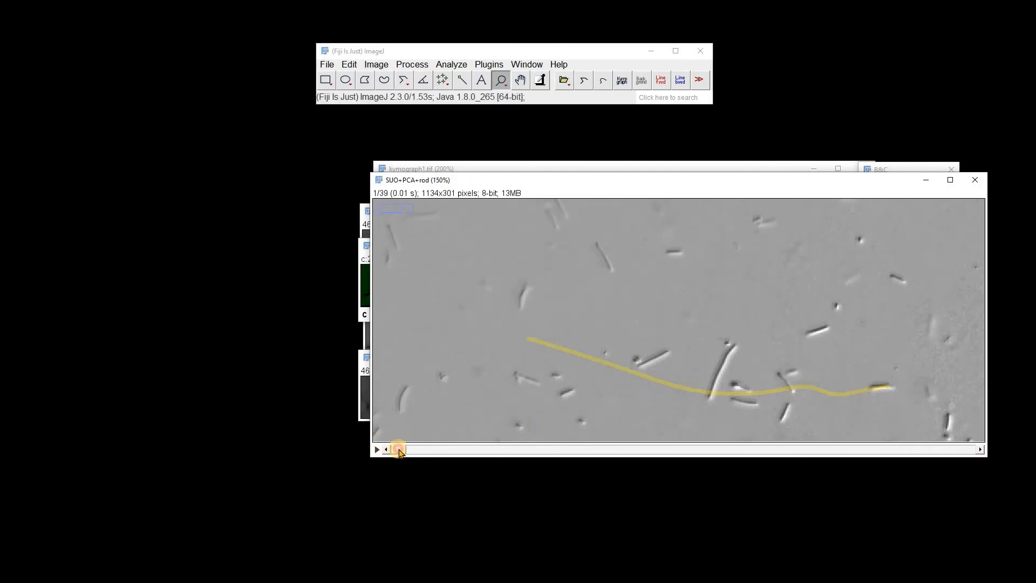
{"action": "left_click_drag", "start_coordinate": [400, 452], "coordinate": [413, 426]}
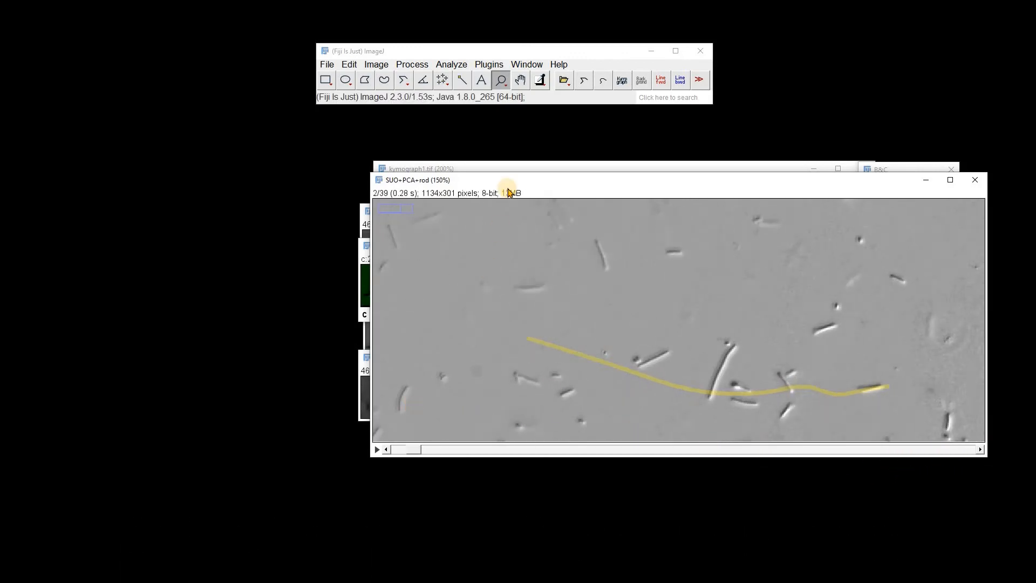
{"action": "left_click_drag", "start_coordinate": [505, 185], "coordinate": [433, 161]}
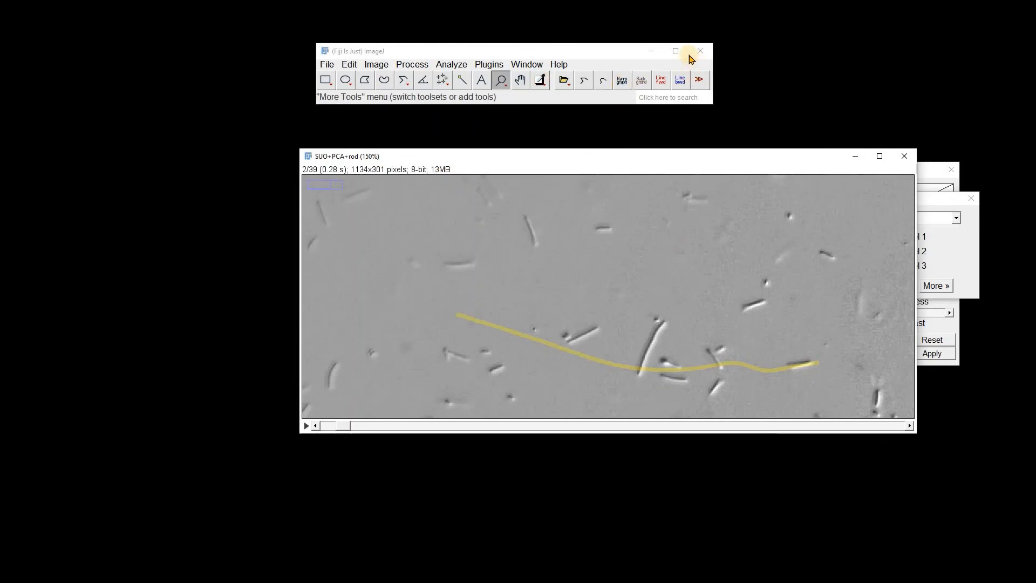
Restore the startup tools in place of the KymographClear 2.0a toolset
{"action": "left_click", "coordinate": [699, 85]}
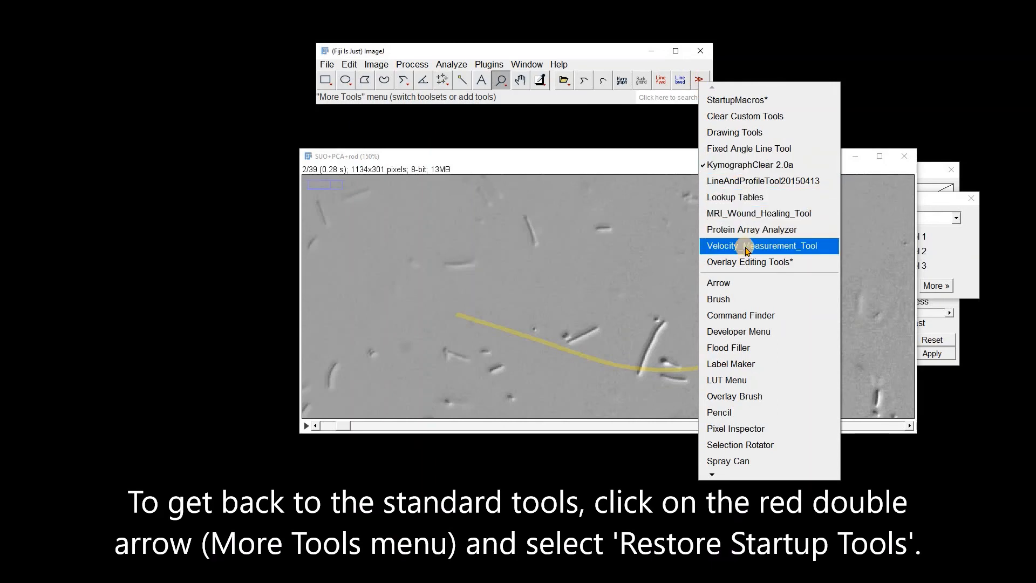
{"action": "mouse_move", "coordinate": [725, 473]}
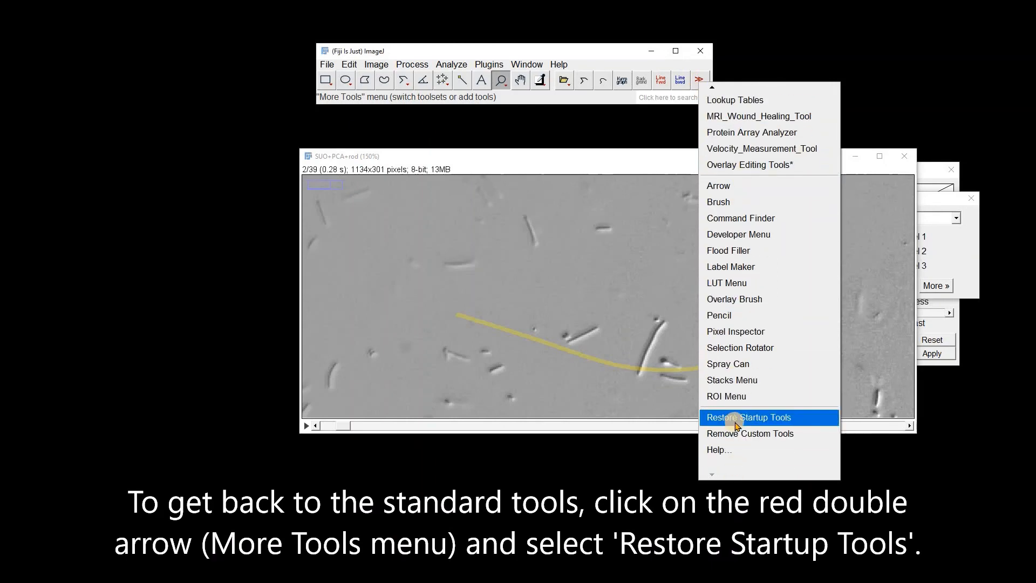
{"action": "left_click", "coordinate": [737, 419]}
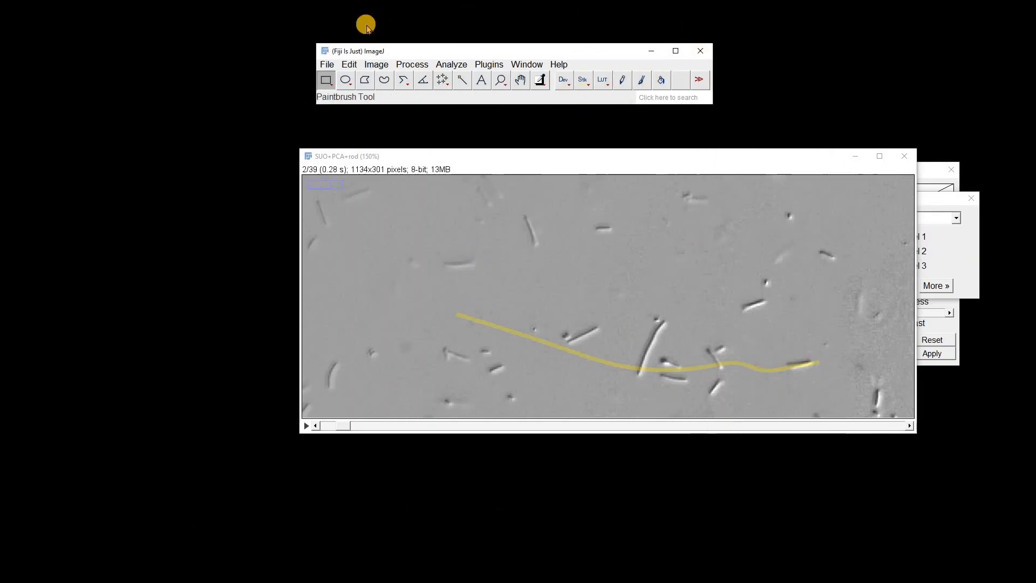
Close all images without saving, along with the Channels and B&C windows
{"action": "left_click", "coordinate": [327, 64]}
{"action": "left_click", "coordinate": [377, 216]}
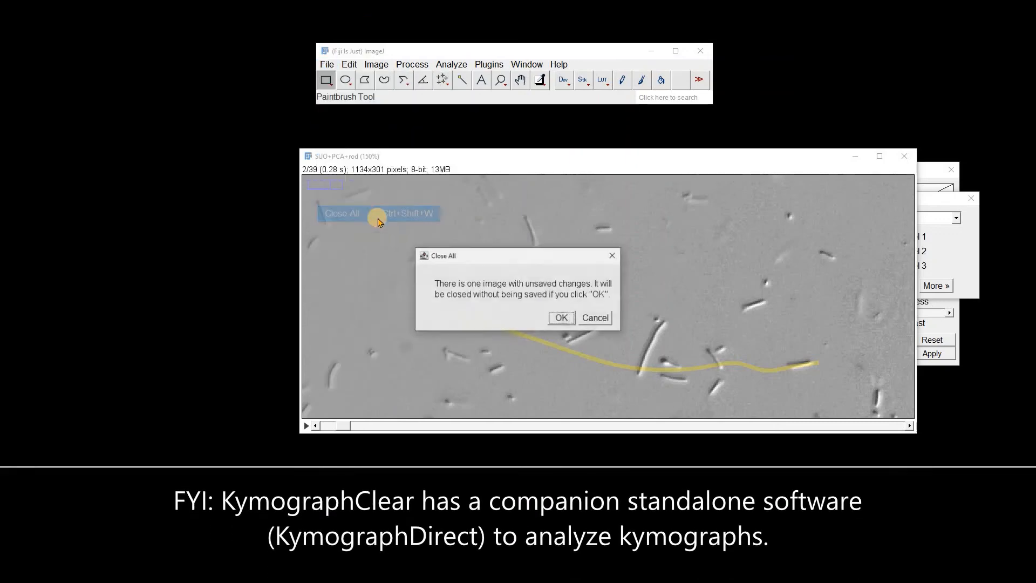
{"action": "left_click", "coordinate": [561, 317]}
{"action": "left_click", "coordinate": [971, 198]}
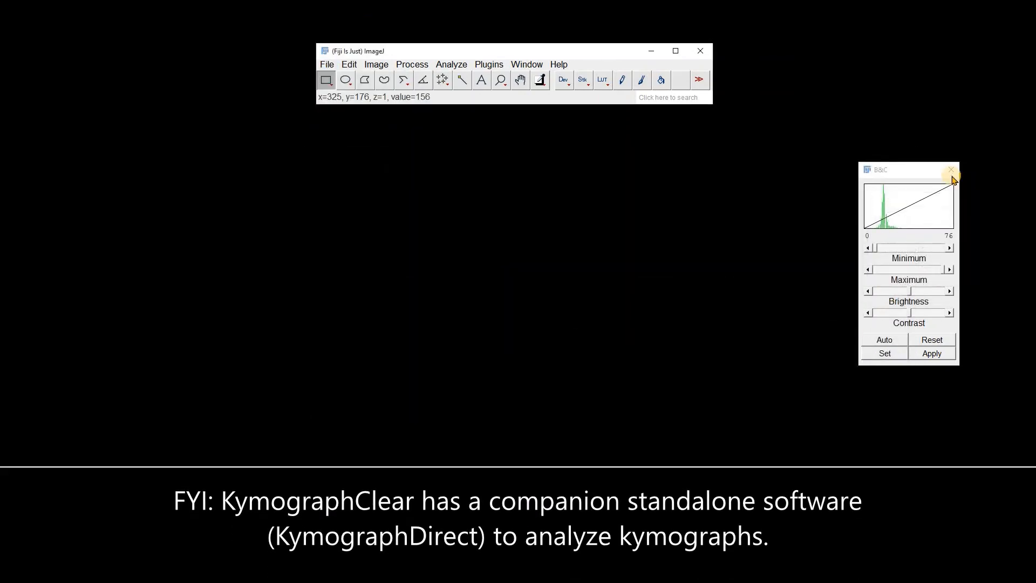
{"action": "left_click", "coordinate": [950, 170]}
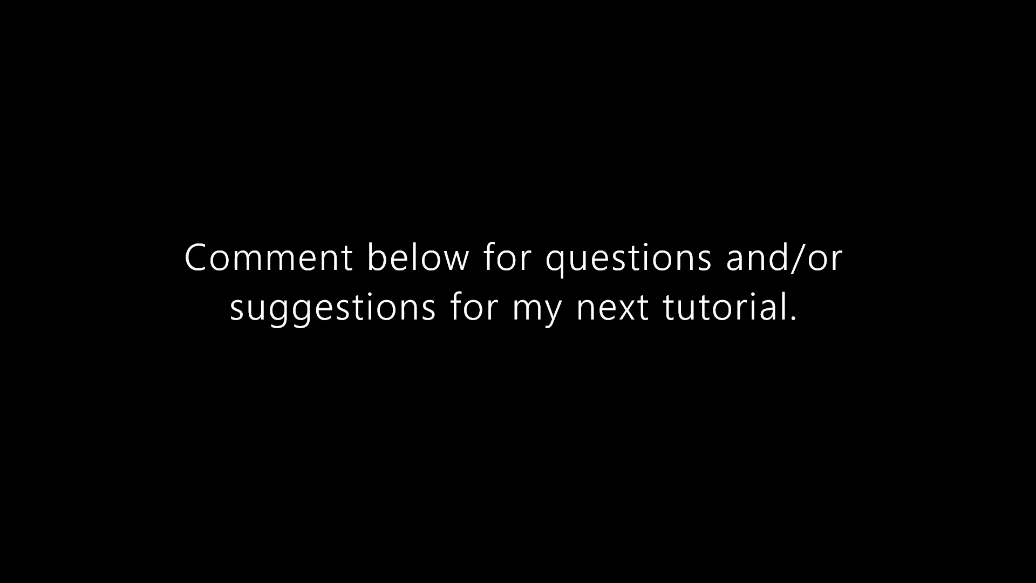